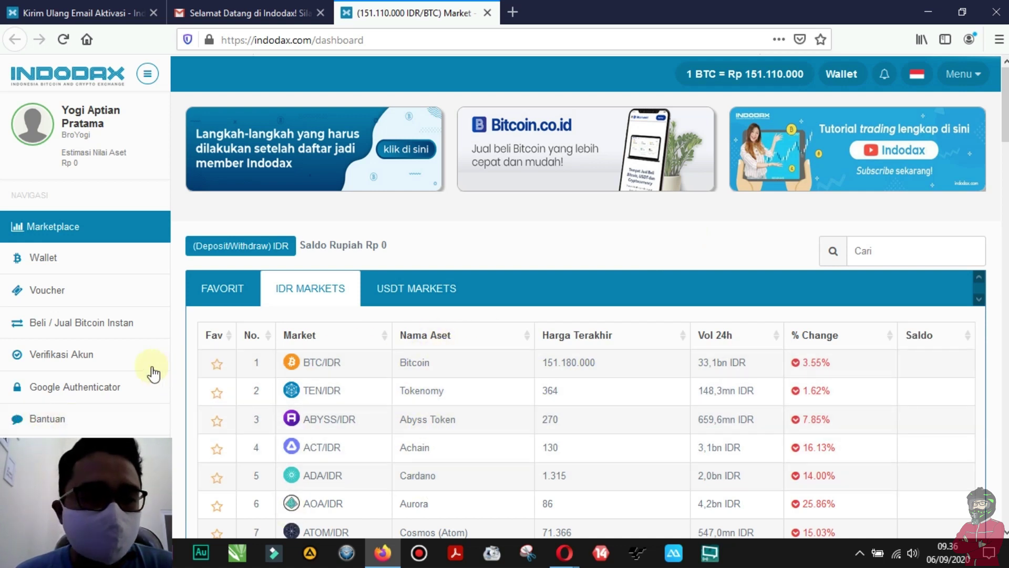
Open the account verification form and set the gender to Laki-laki
{"action": "left_click", "coordinate": [92, 360]}
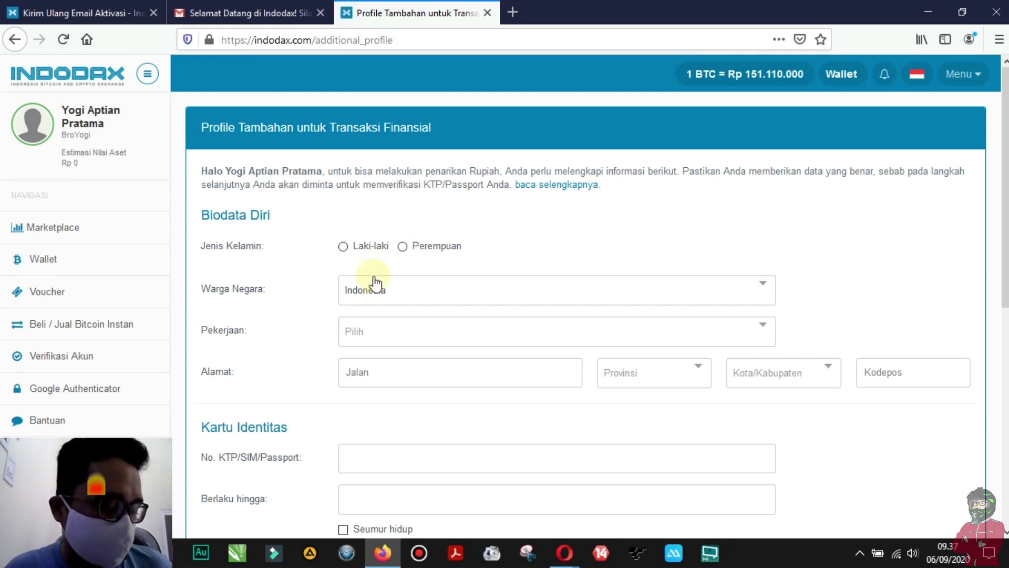
{"action": "left_click", "coordinate": [344, 246]}
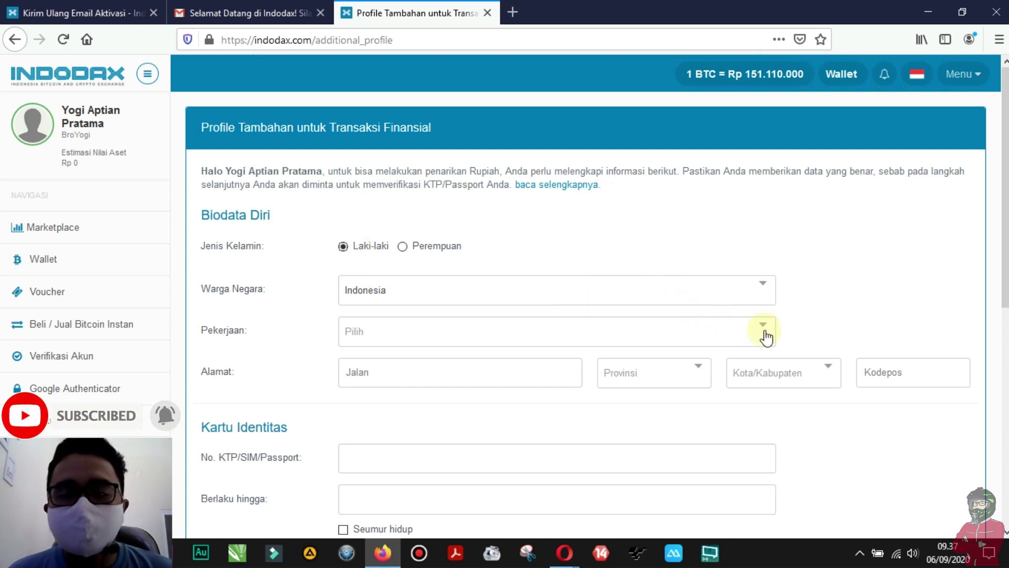
Set the occupation (Pekerjaan) to Karyawan Swasta, with Indonesia kept as the nationality
{"action": "scroll", "coordinate": [829, 304], "scroll_direction": "down", "scroll_amount": 1}
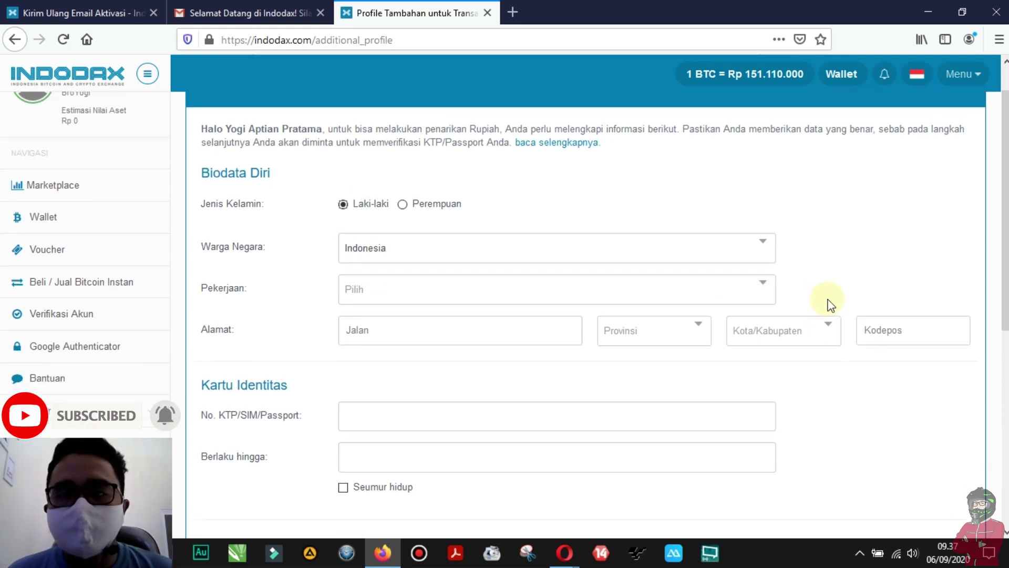
{"action": "scroll", "coordinate": [828, 305], "scroll_direction": "up", "scroll_amount": 1}
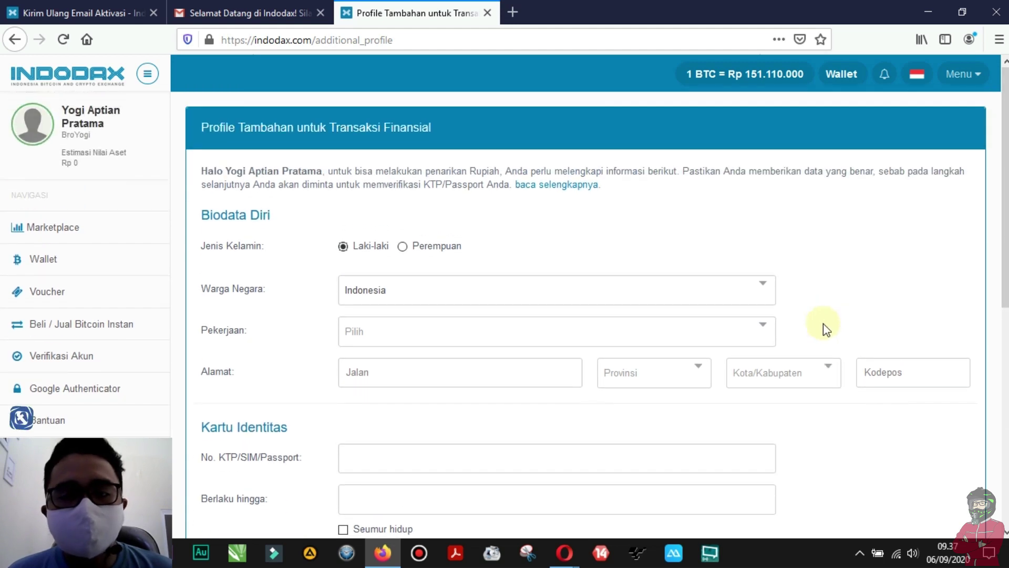
{"action": "left_click", "coordinate": [768, 333]}
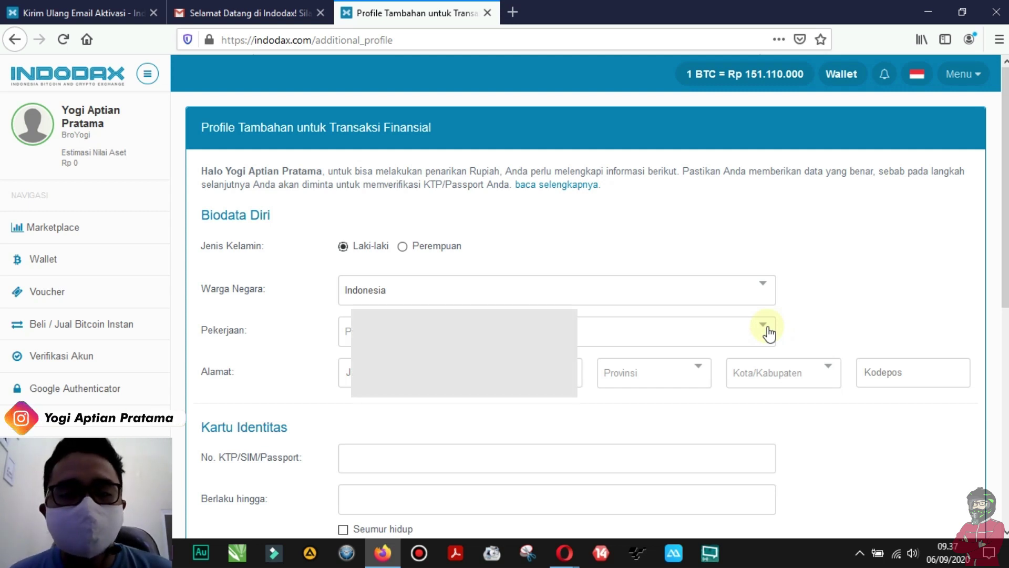
{"action": "left_click", "coordinate": [769, 332]}
{"action": "left_click", "coordinate": [768, 332]}
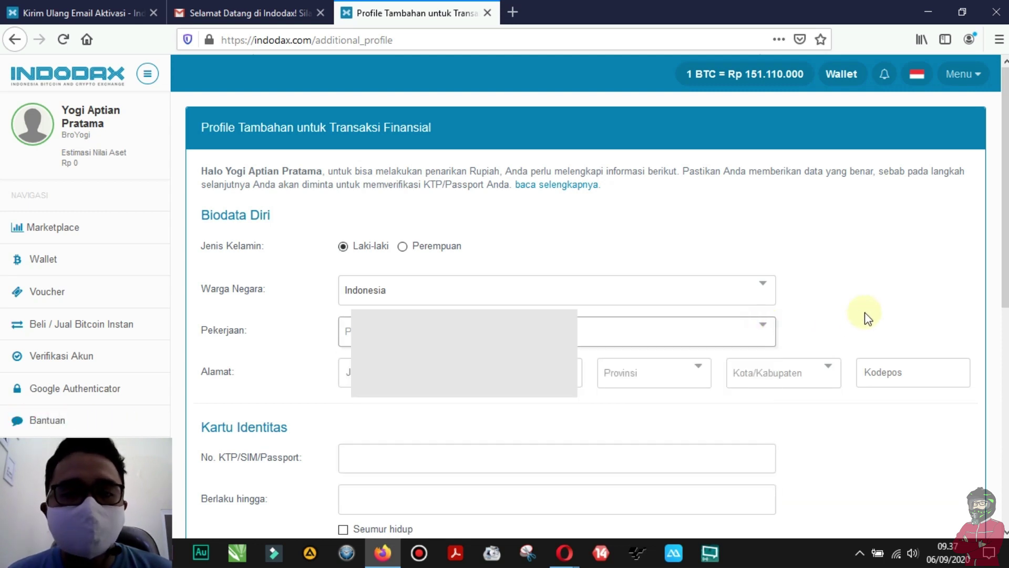
{"action": "scroll", "coordinate": [867, 318], "scroll_direction": "down", "scroll_amount": 1}
{"action": "scroll", "coordinate": [820, 328], "scroll_direction": "up", "scroll_amount": 1}
{"action": "left_click", "coordinate": [768, 332]}
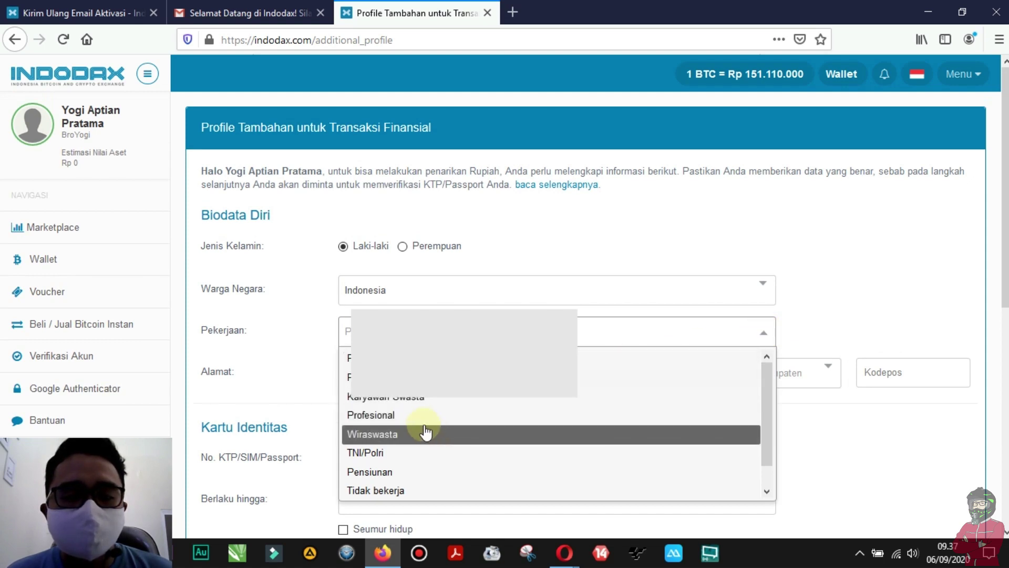
{"action": "left_click", "coordinate": [411, 399]}
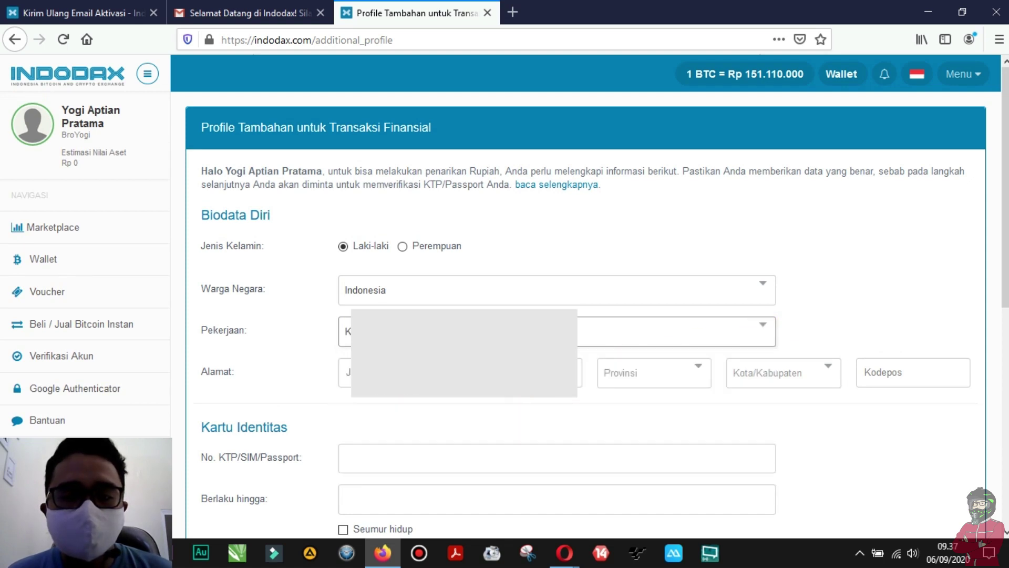
Fill in the street part of the home address in the personal data section
{"action": "scroll", "coordinate": [578, 351], "scroll_direction": "down", "scroll_amount": 2}
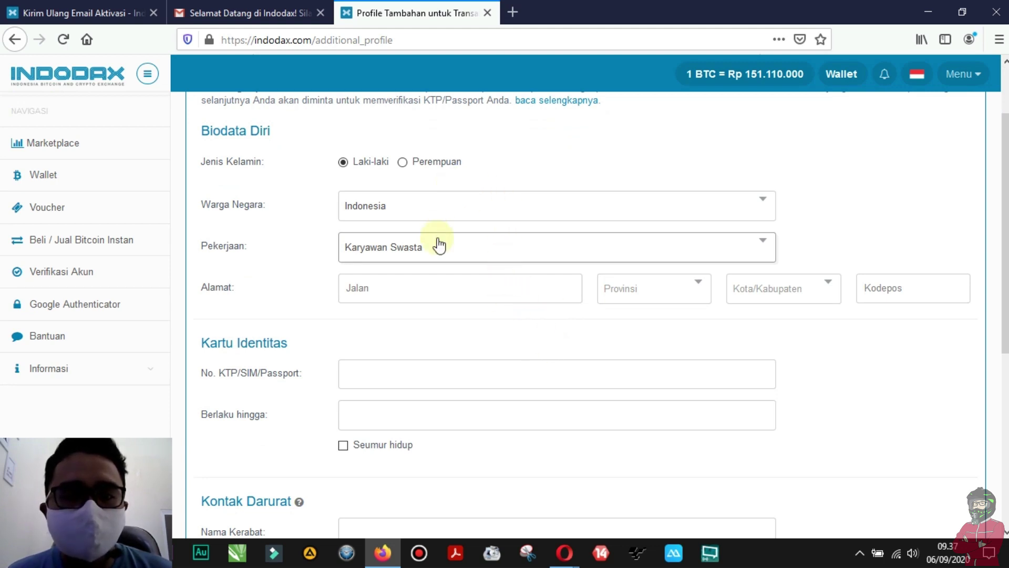
{"action": "scroll", "coordinate": [523, 390], "scroll_direction": "up", "scroll_amount": 2}
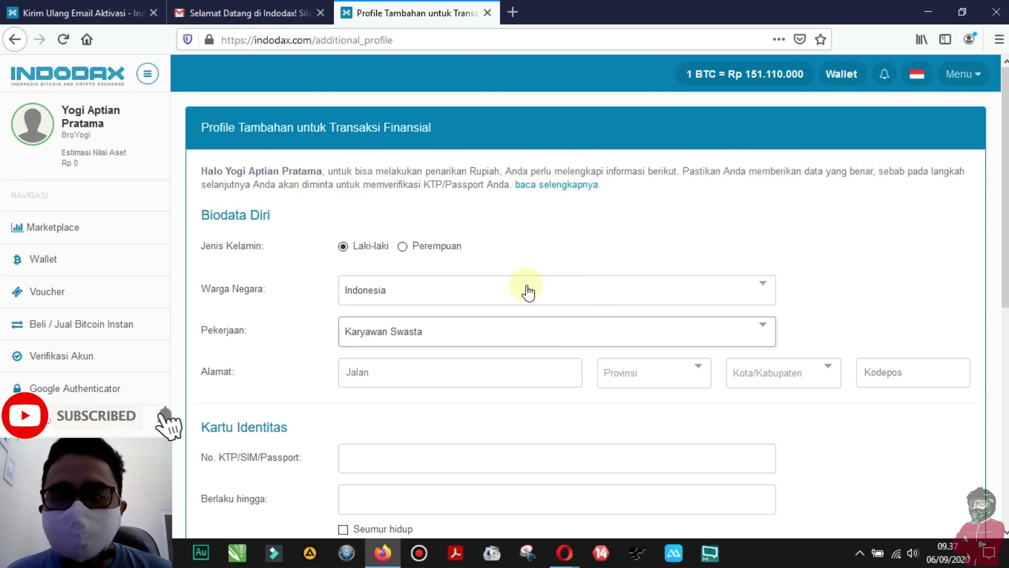
{"action": "scroll", "coordinate": [498, 221], "scroll_direction": "down", "scroll_amount": 4}
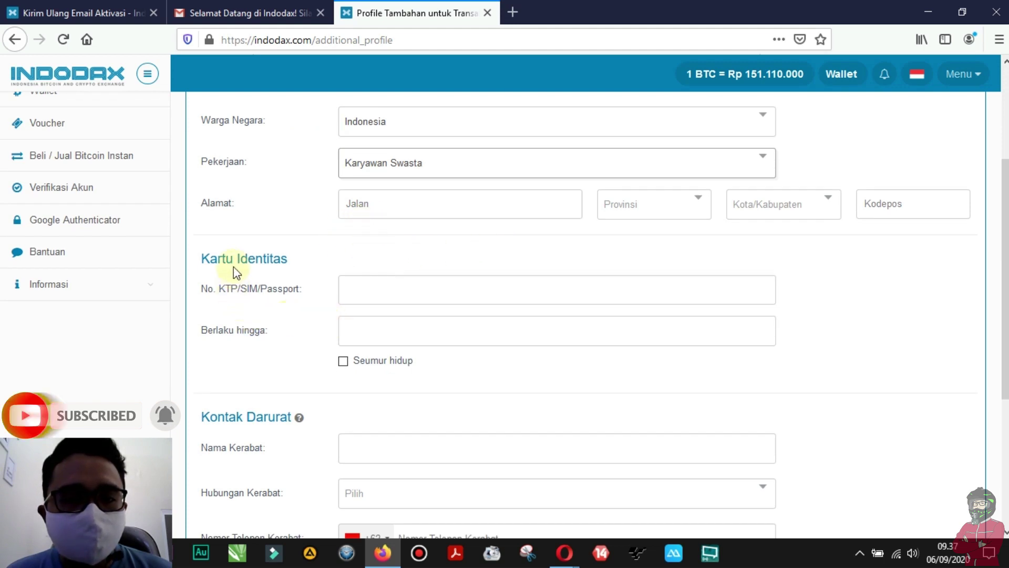
{"action": "left_click", "coordinate": [381, 200]}
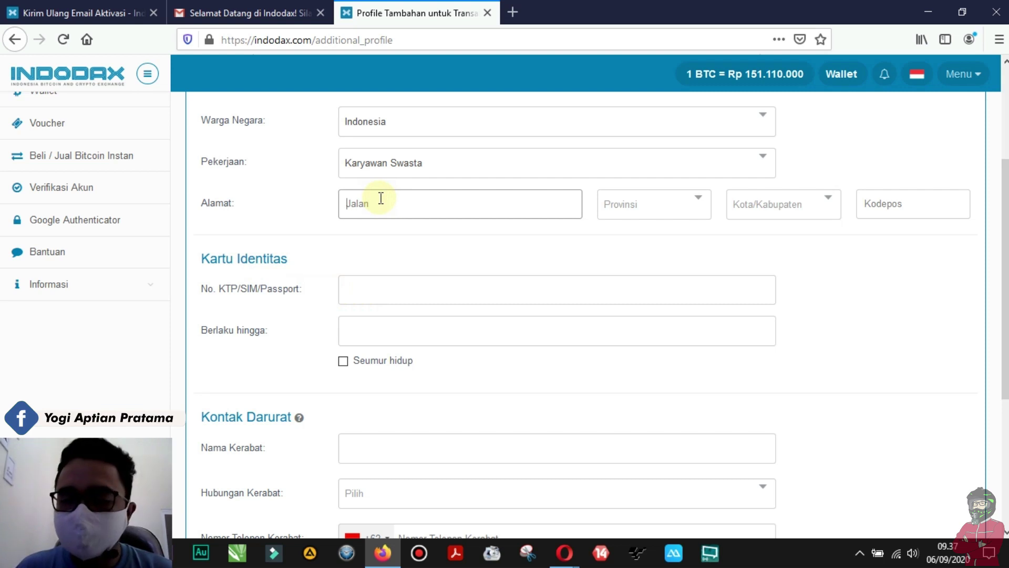
{"action": "type", "text": "D"}
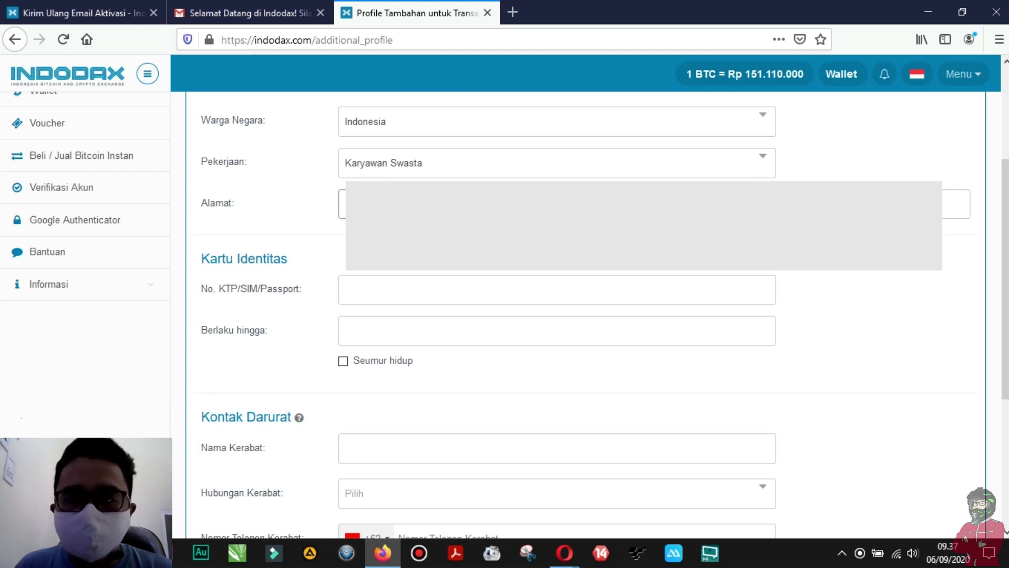
Choose the home address's province and regency, and fill in its postal code
{"action": "left_click", "coordinate": [666, 271]}
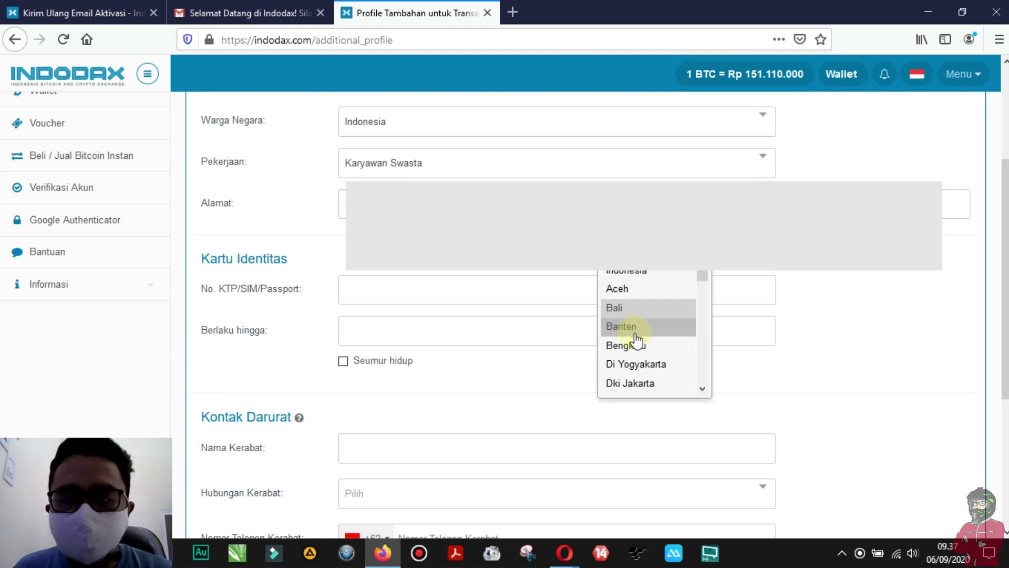
{"action": "scroll", "coordinate": [637, 340], "scroll_direction": "down", "scroll_amount": 5}
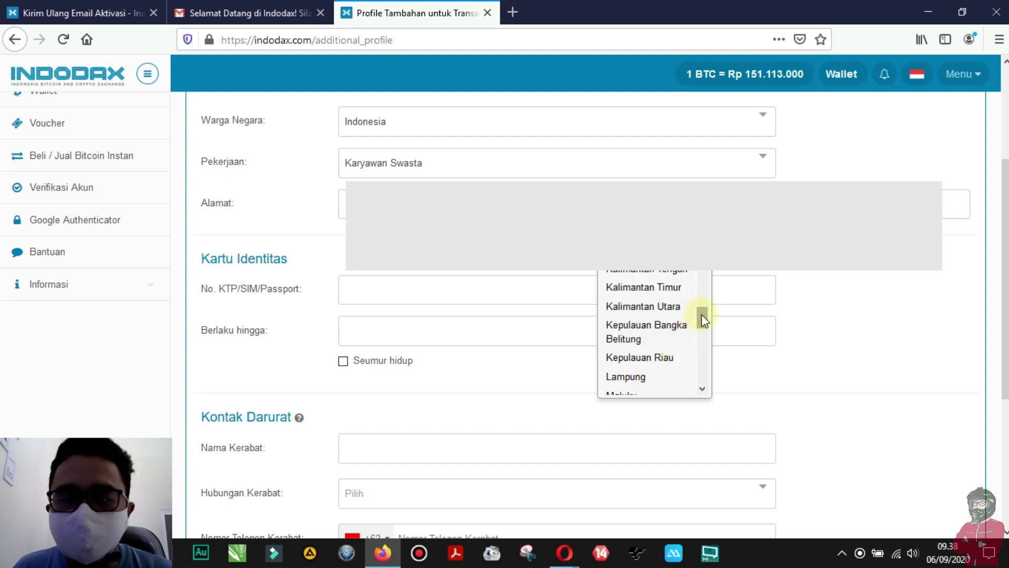
{"action": "scroll", "coordinate": [702, 318], "scroll_direction": "up", "scroll_amount": 1}
{"action": "left_click_drag", "start_coordinate": [702, 325], "coordinate": [704, 291]}
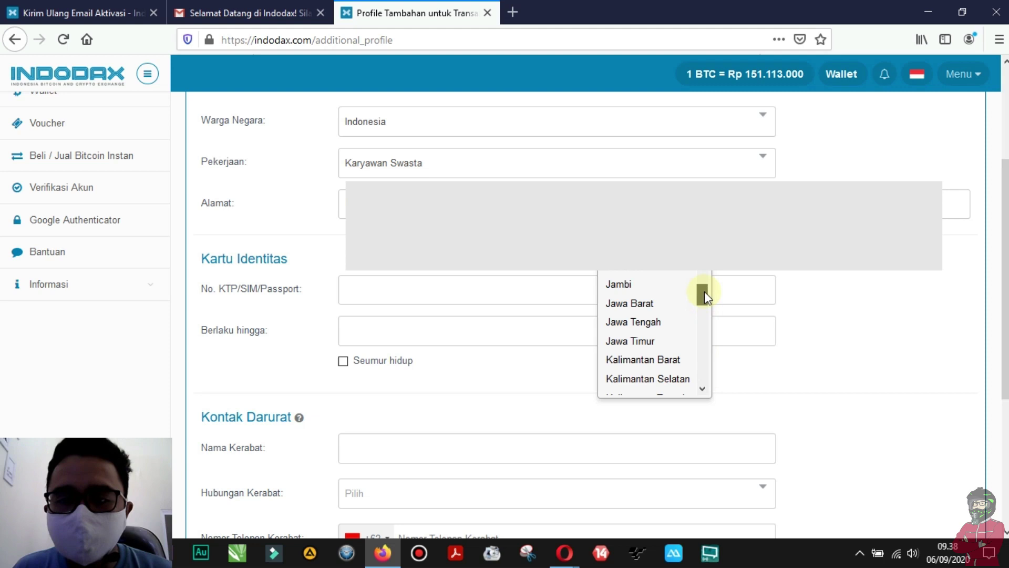
{"action": "left_click", "coordinate": [645, 342]}
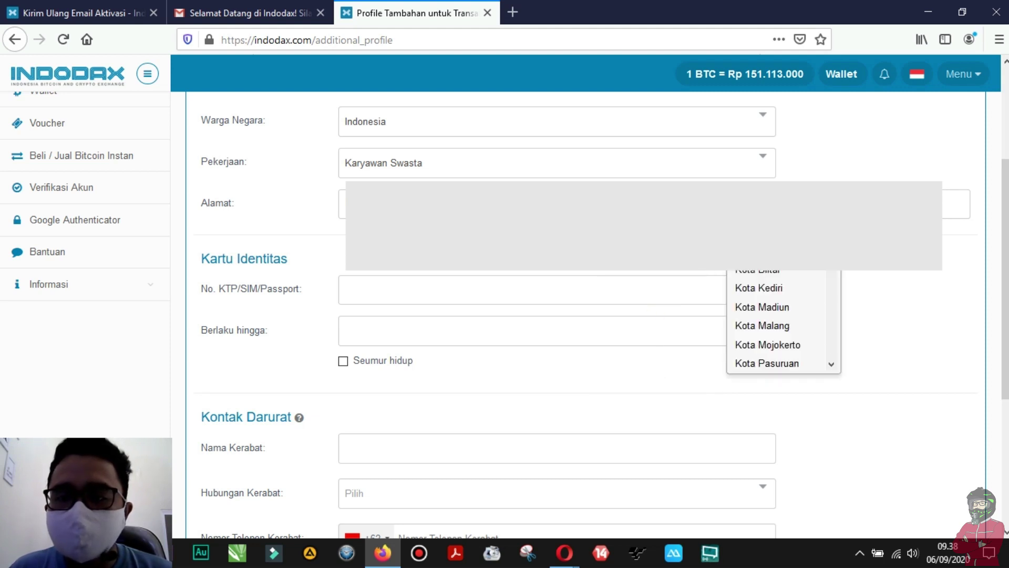
{"action": "scroll", "coordinate": [832, 270], "scroll_direction": "down", "scroll_amount": 2}
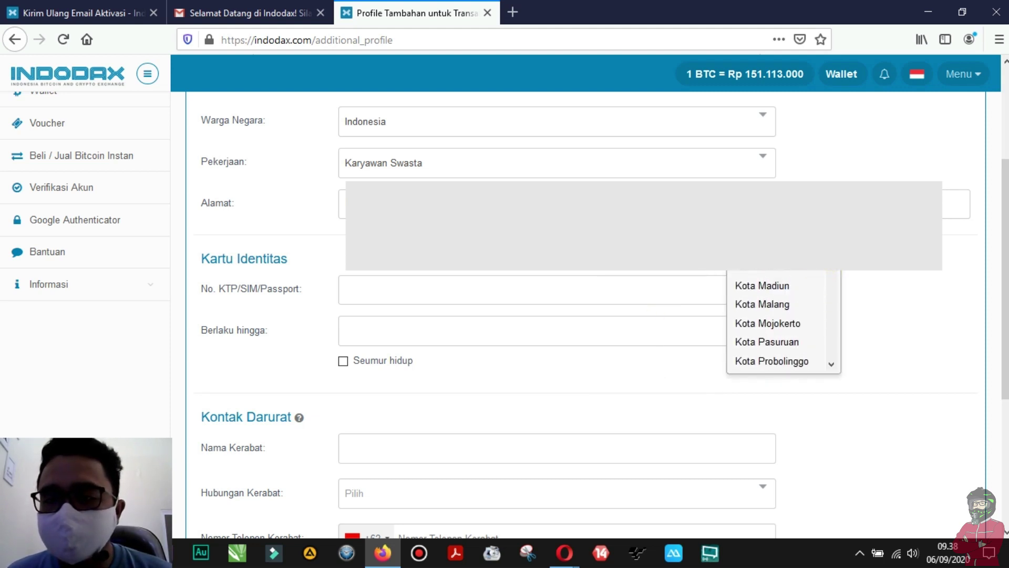
{"action": "left_click_drag", "start_coordinate": [832, 270], "coordinate": [834, 305]}
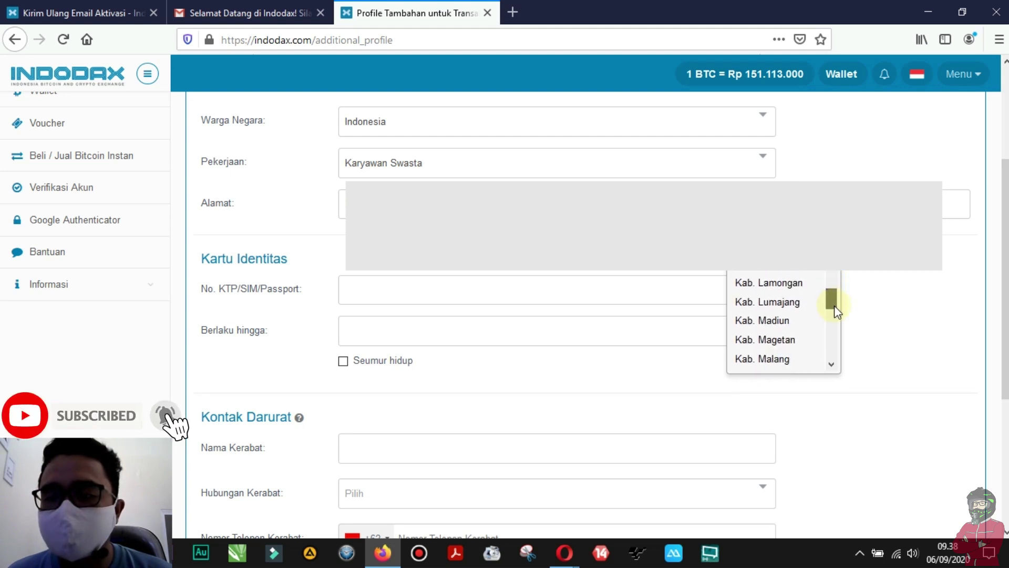
{"action": "left_click", "coordinate": [773, 294]}
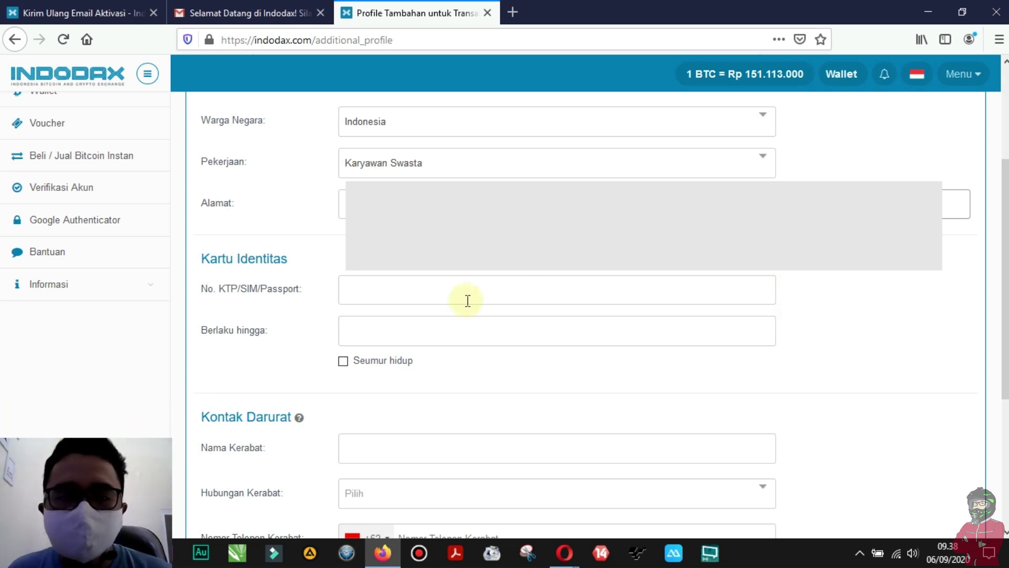
Enter the identity card number and mark the card as valid for life (Seumur hidup)
{"action": "left_click", "coordinate": [406, 296]}
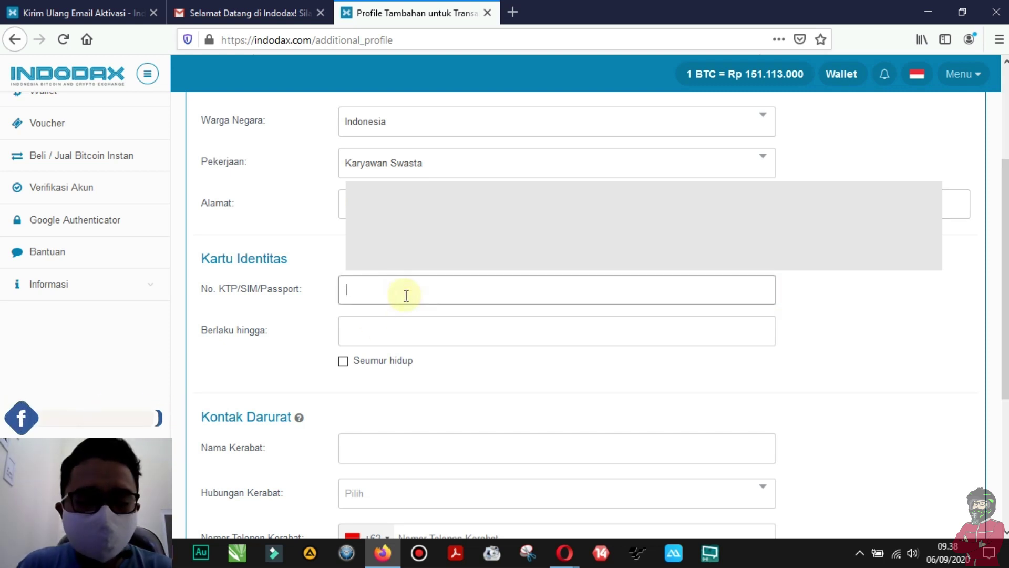
{"action": "type", "text": "35"}
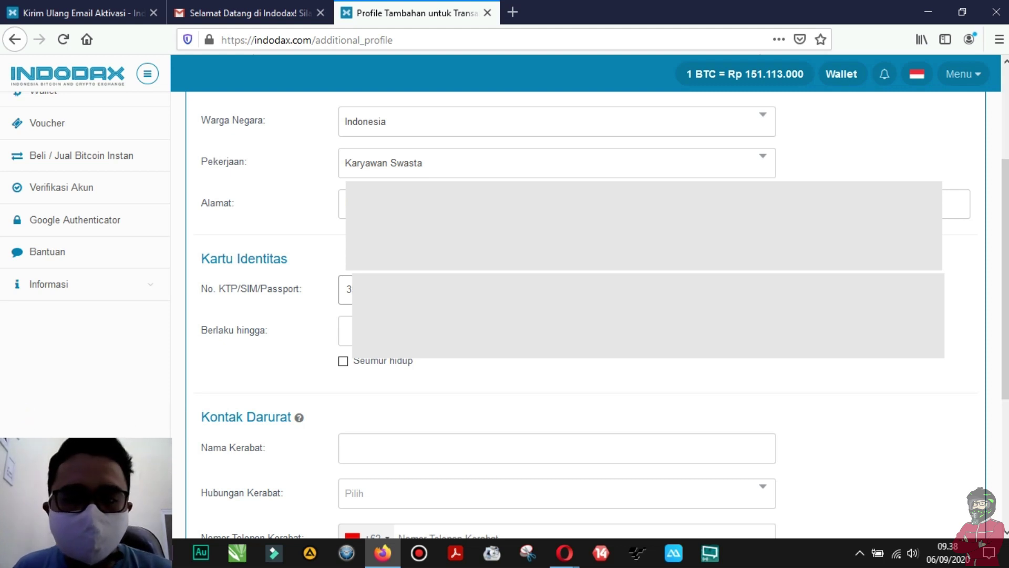
{"action": "left_click", "coordinate": [347, 330]}
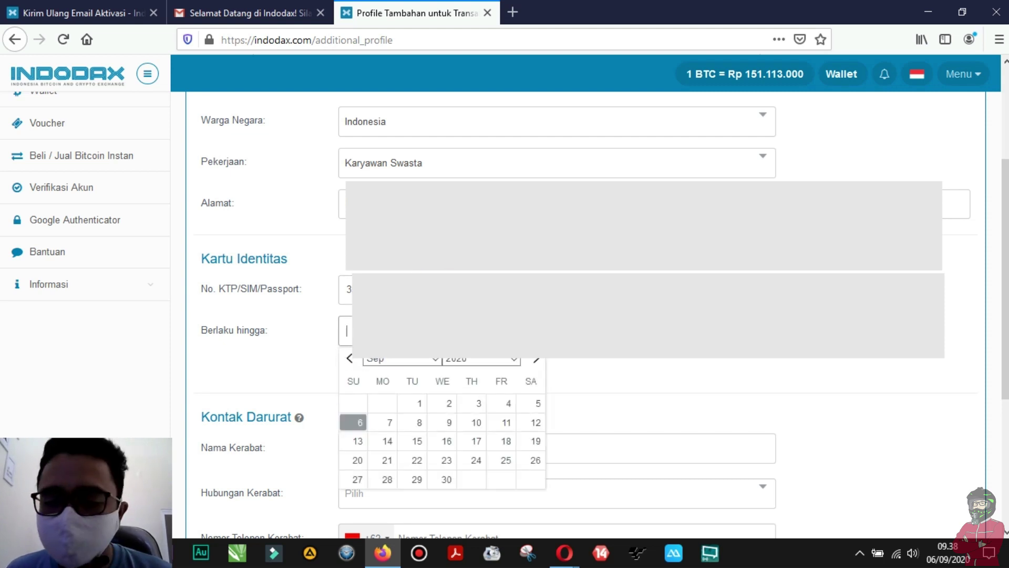
{"action": "left_click", "coordinate": [642, 389]}
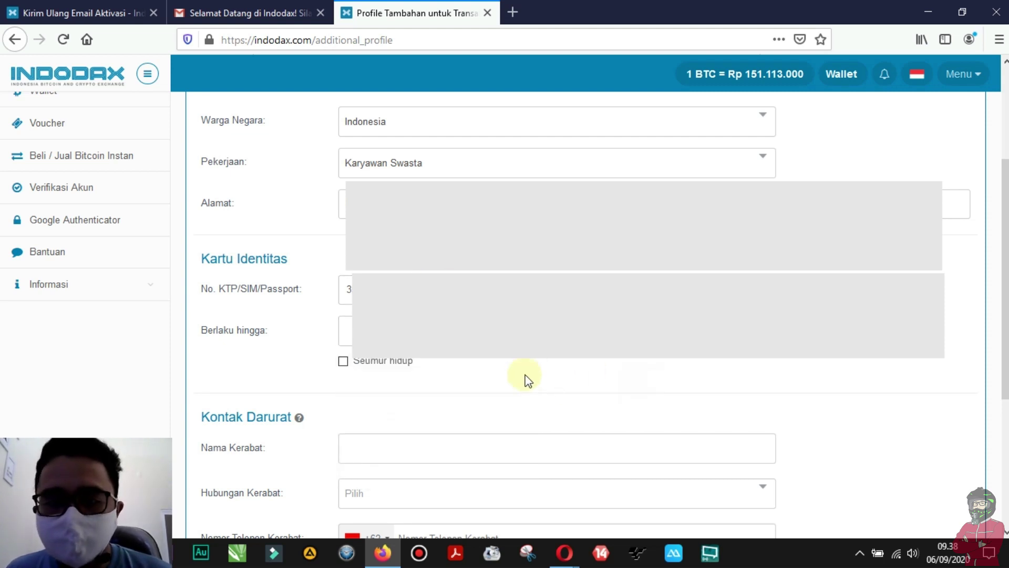
Fill in the emergency contact with the relative's name, the relationship Istri and the relative's phone number
{"action": "scroll", "coordinate": [484, 363], "scroll_direction": "down", "scroll_amount": 3}
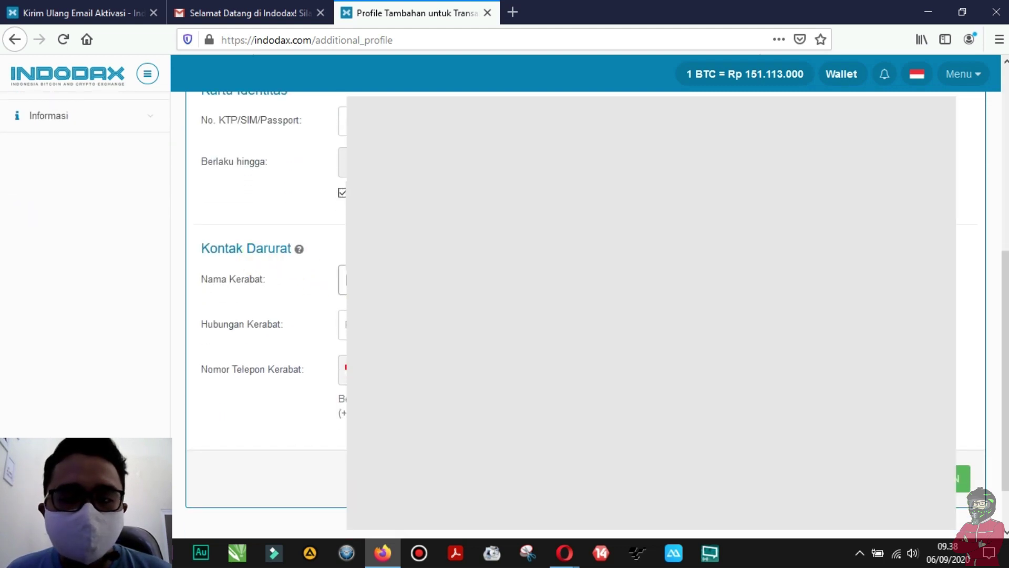
{"action": "scroll", "coordinate": [263, 262], "scroll_direction": "down", "scroll_amount": 1}
{"action": "scroll", "coordinate": [504, 307], "scroll_direction": "up", "scroll_amount": 3}
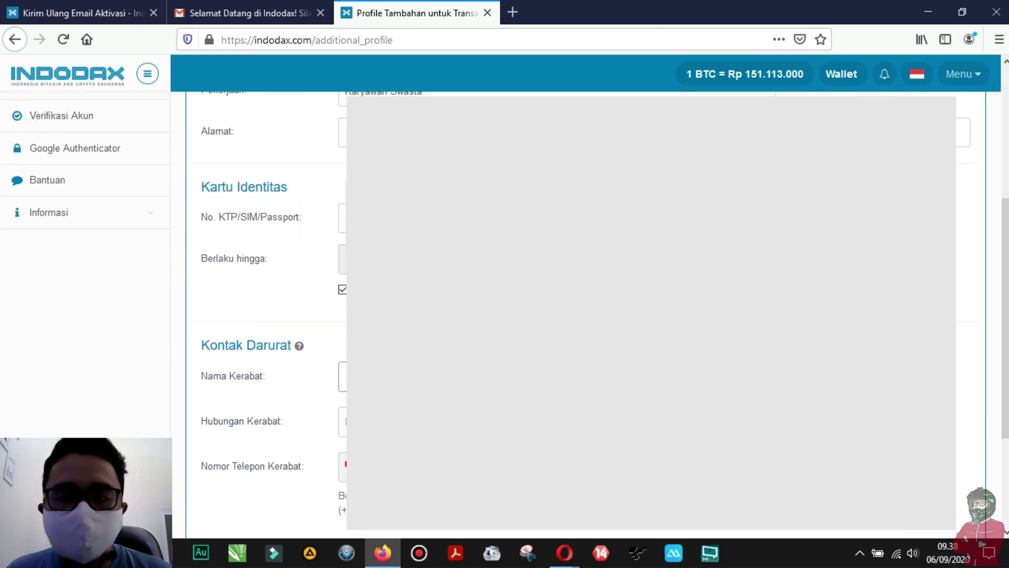
{"action": "scroll", "coordinate": [504, 308], "scroll_direction": "up", "scroll_amount": 4}
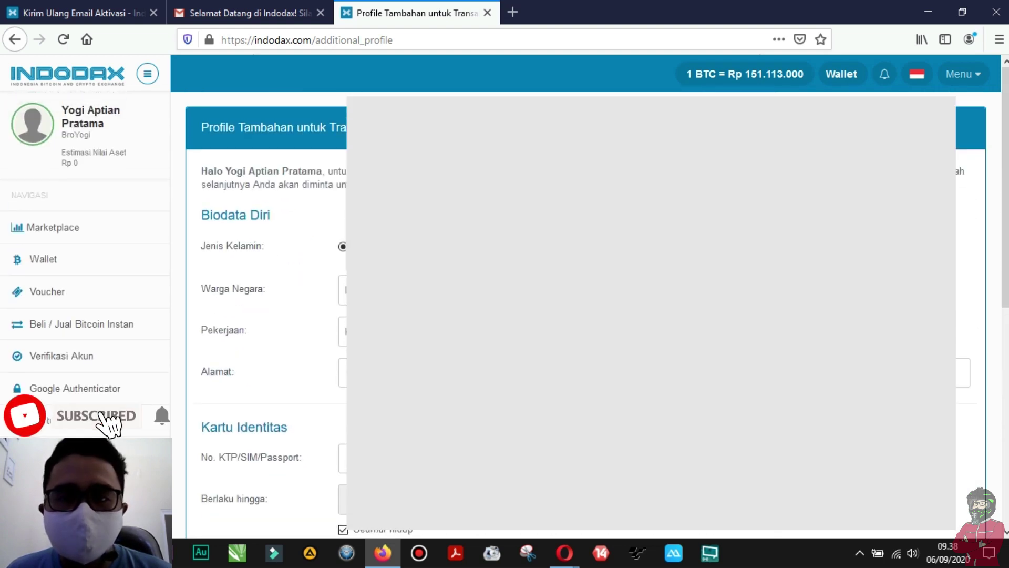
{"action": "scroll", "coordinate": [505, 308], "scroll_direction": "down", "scroll_amount": 7}
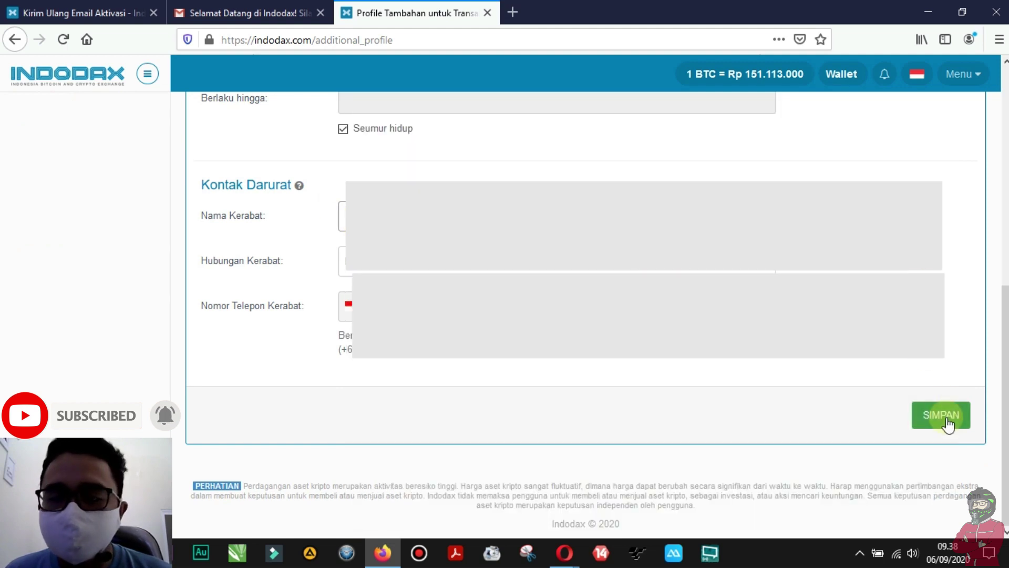
{"action": "left_click", "coordinate": [723, 270]}
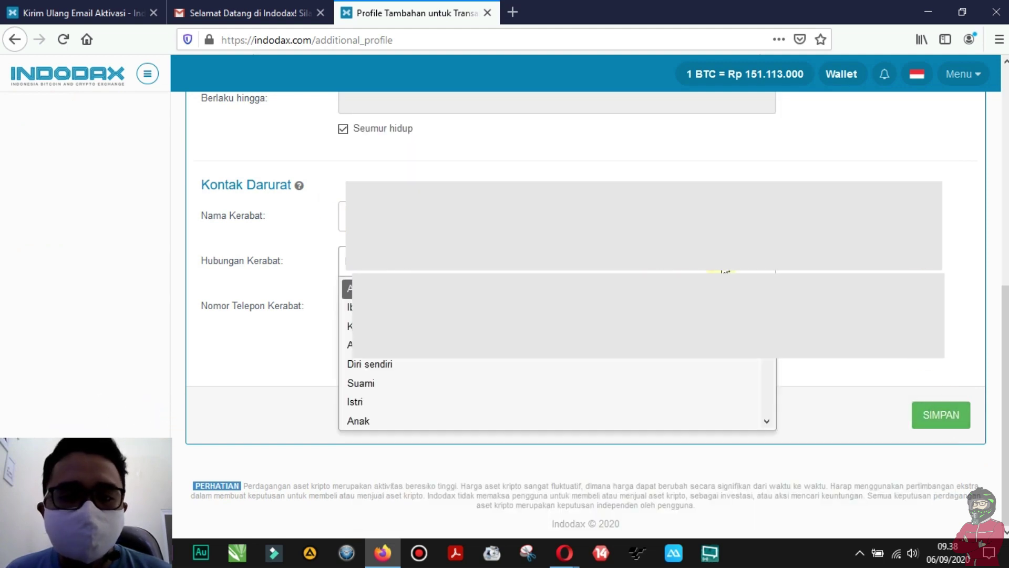
{"action": "left_click", "coordinate": [613, 412]}
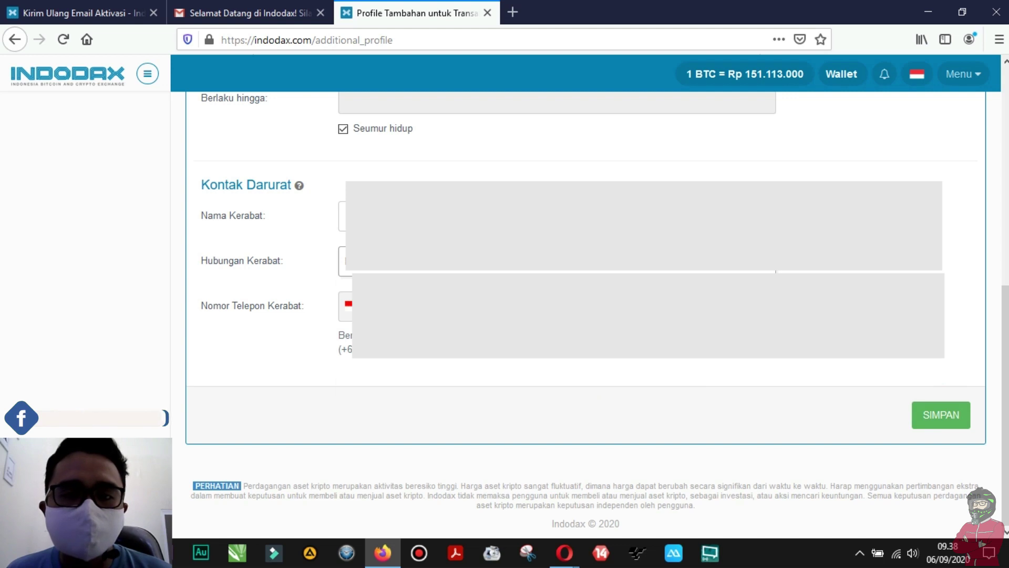
{"action": "left_click", "coordinate": [526, 216]}
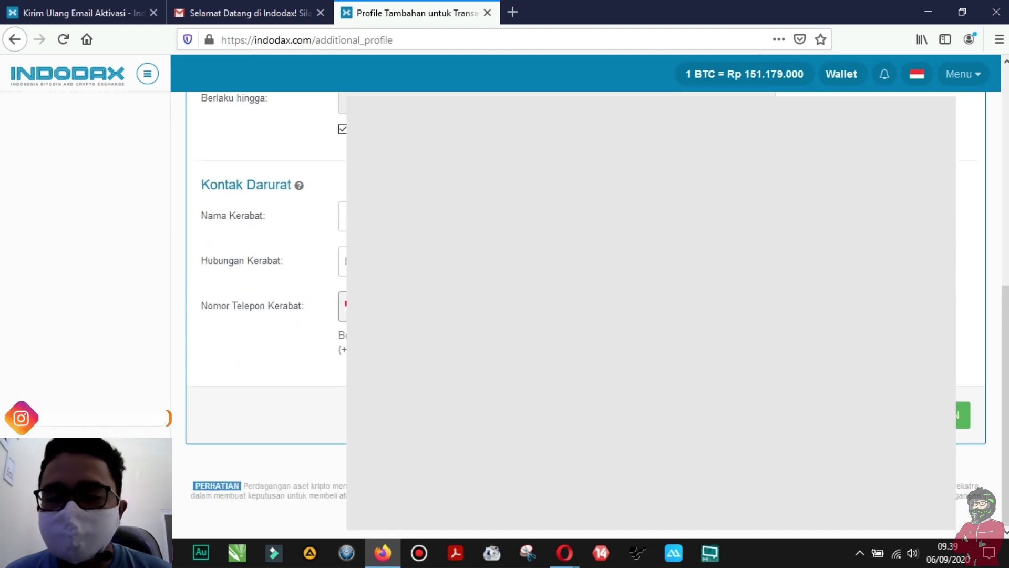
Save the additional profile, acknowledge the notice and go to the identity document and selfie upload section of the verification form
{"action": "key", "text": "F5"}
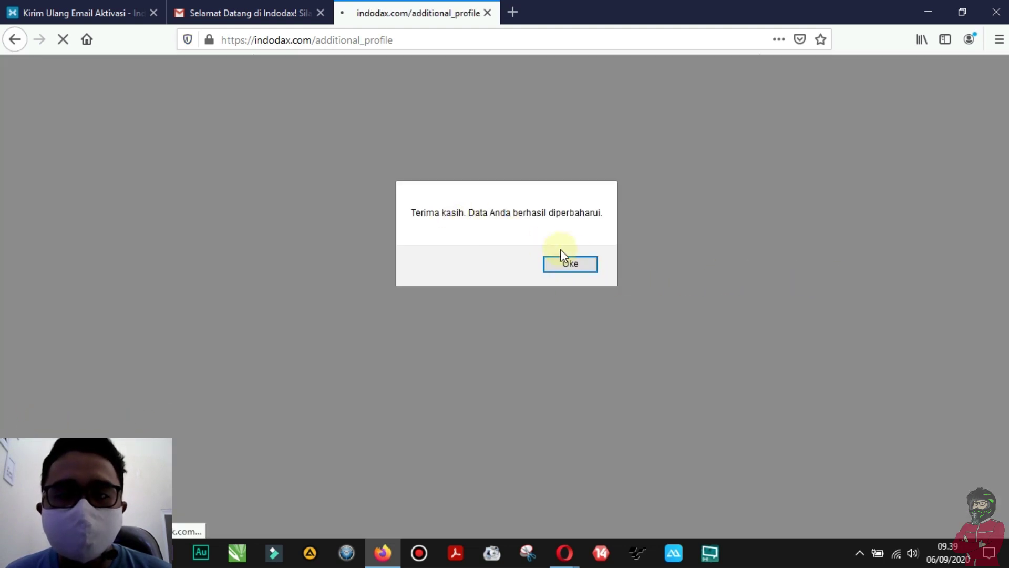
{"action": "left_click", "coordinate": [583, 268]}
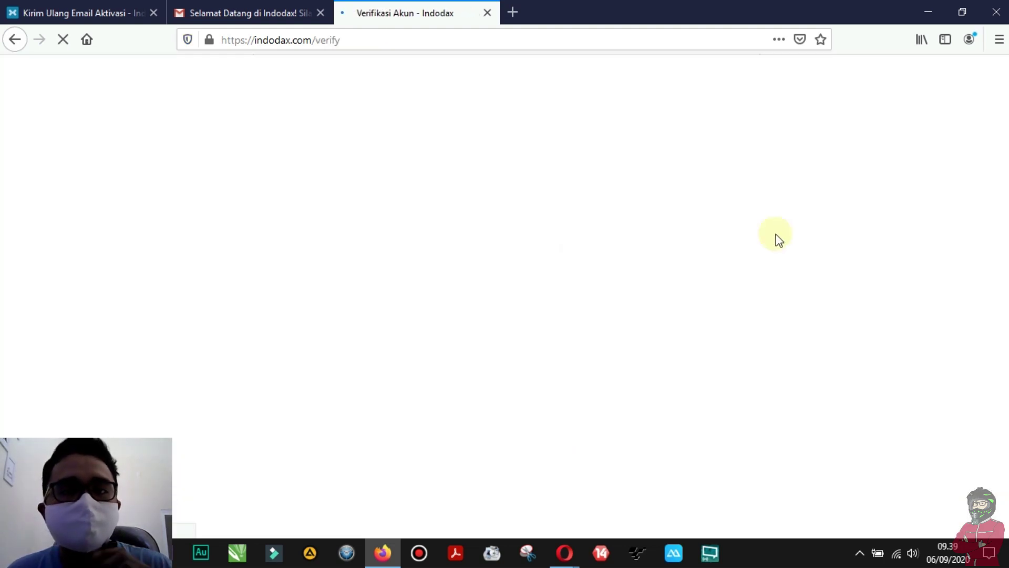
{"action": "scroll", "coordinate": [746, 234], "scroll_direction": "down", "scroll_amount": 6}
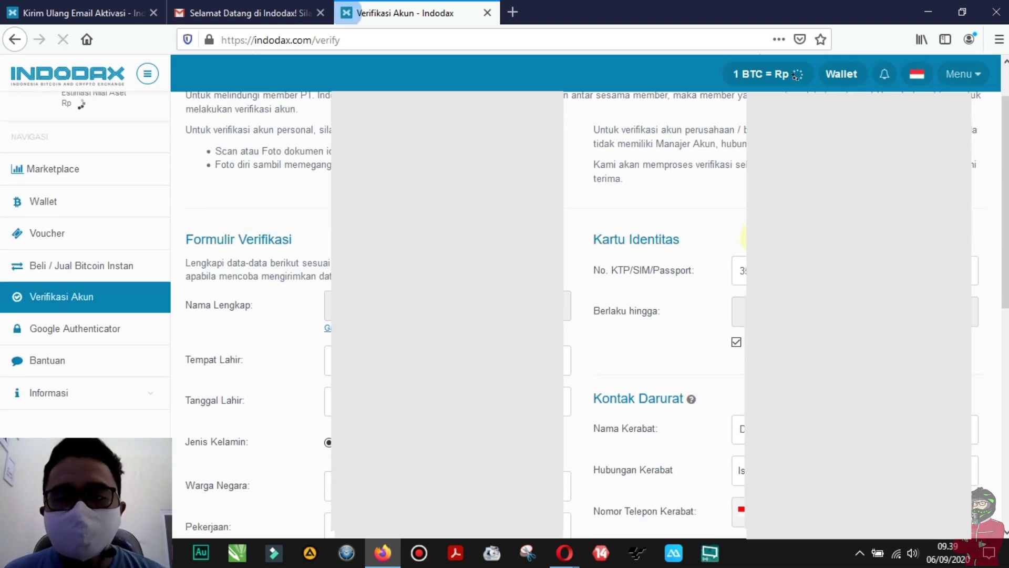
{"action": "scroll", "coordinate": [709, 229], "scroll_direction": "down", "scroll_amount": 3}
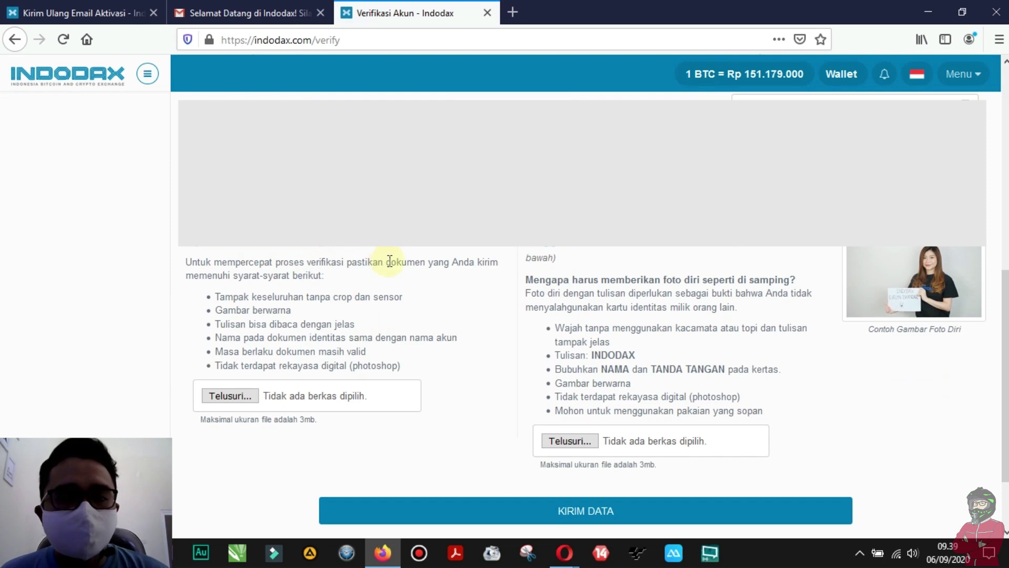
Review the completed verification form and the requirements for the identity document and selfie photo uploads
{"action": "scroll", "coordinate": [410, 298], "scroll_direction": "up", "scroll_amount": 5}
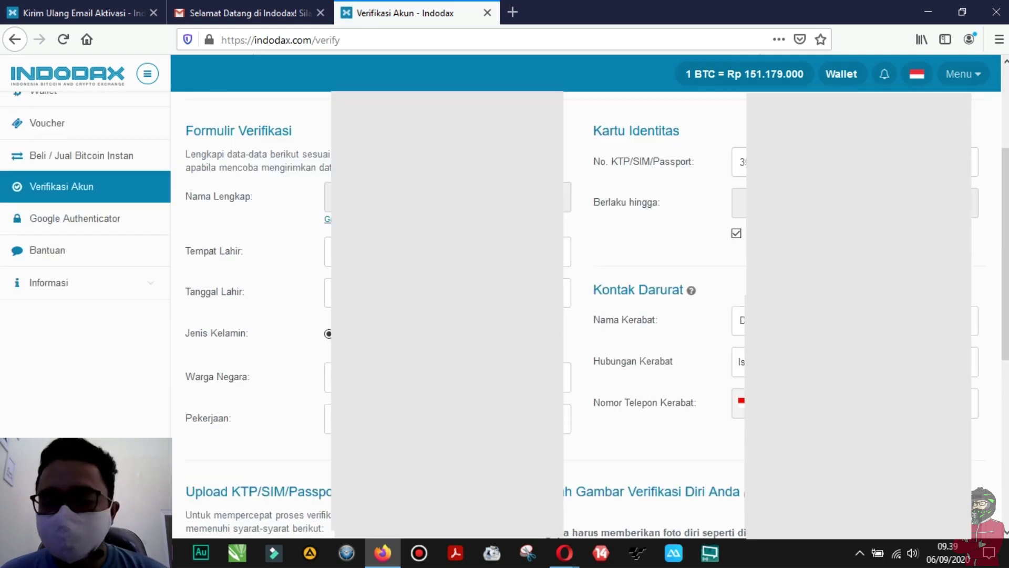
{"action": "scroll", "coordinate": [519, 323], "scroll_direction": "down", "scroll_amount": 3}
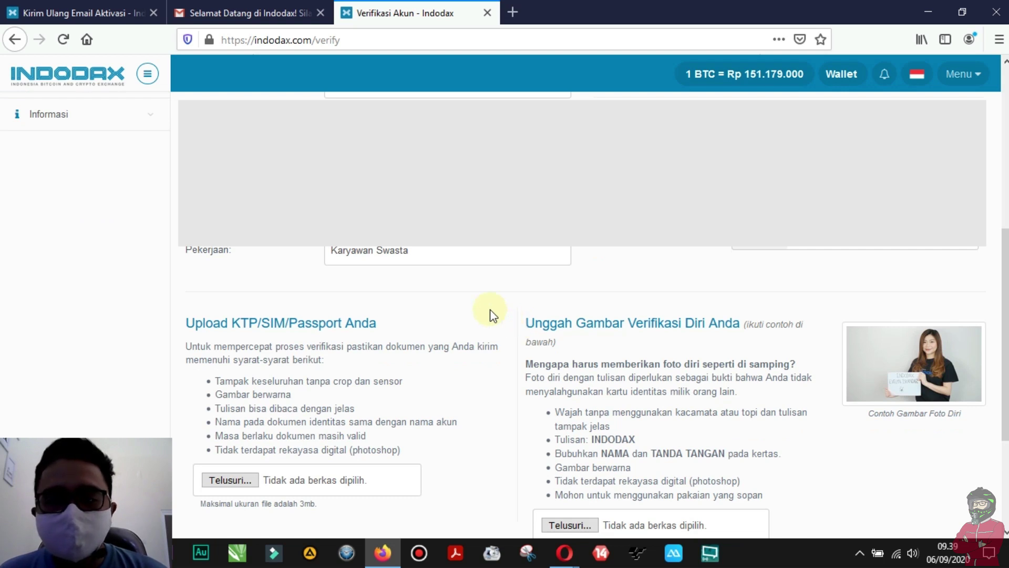
{"action": "scroll", "coordinate": [491, 314], "scroll_direction": "down", "scroll_amount": 3}
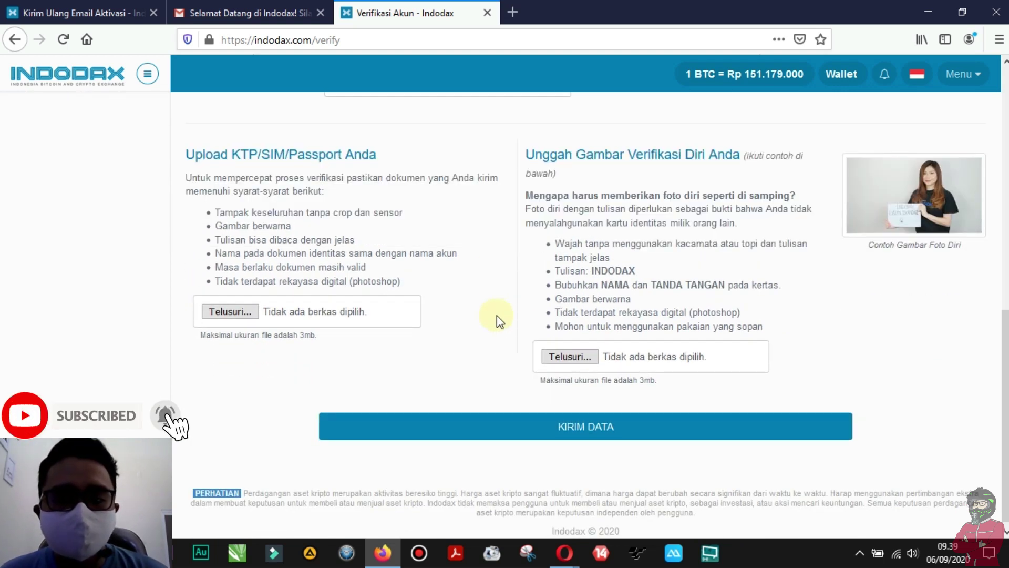
{"action": "scroll", "coordinate": [486, 311], "scroll_direction": "up", "scroll_amount": 3}
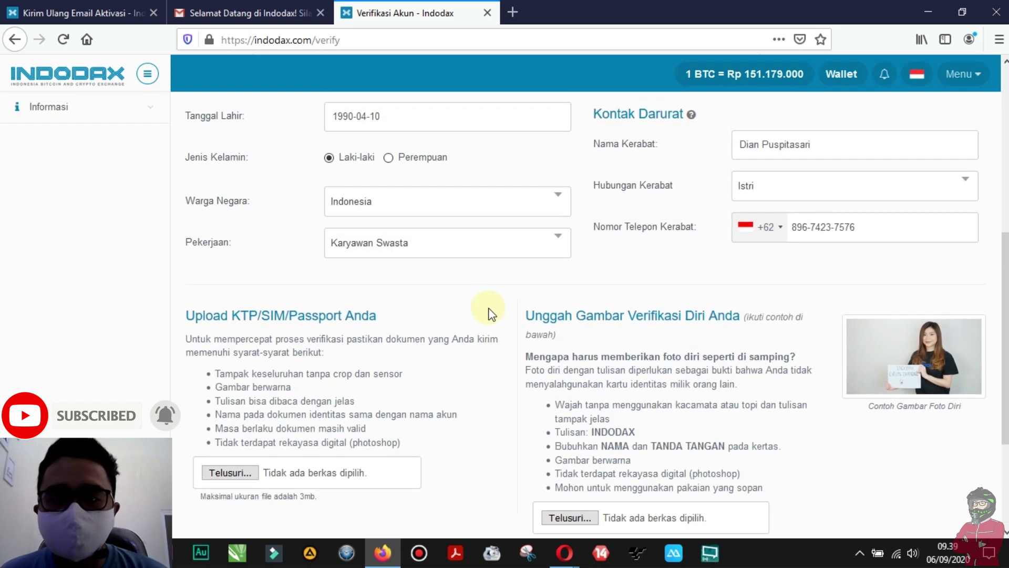
{"action": "scroll", "coordinate": [487, 311], "scroll_direction": "down", "scroll_amount": 3}
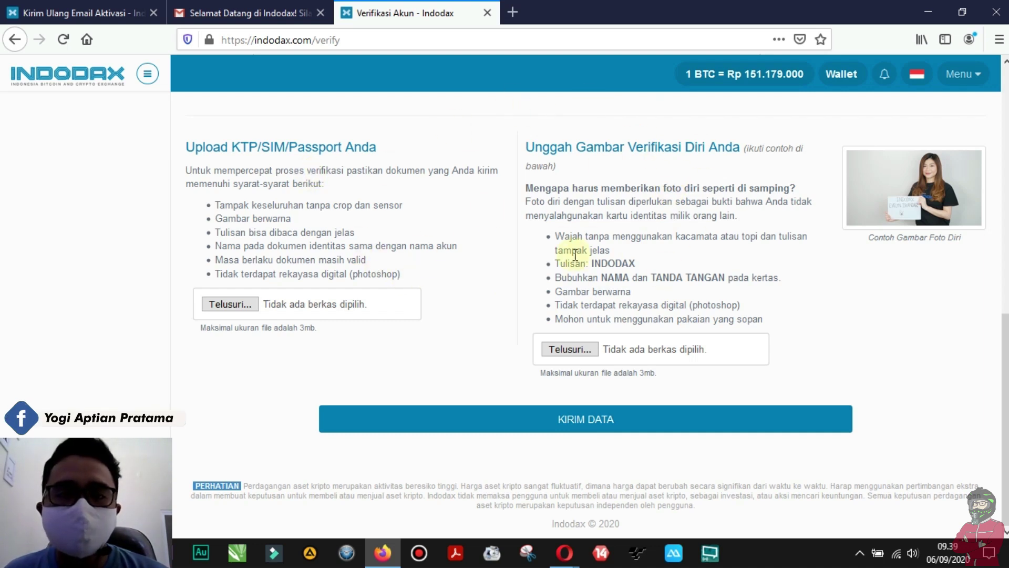
{"action": "scroll", "coordinate": [347, 315], "scroll_direction": "down", "scroll_amount": 2}
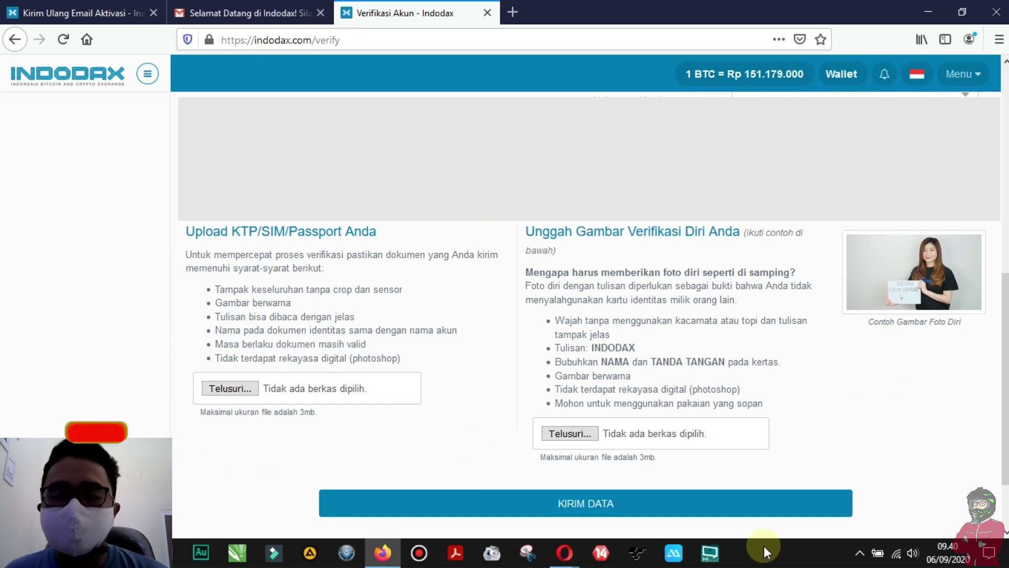
{"action": "scroll", "coordinate": [737, 480], "scroll_direction": "up", "scroll_amount": 8}
{"action": "scroll", "coordinate": [732, 408], "scroll_direction": "down", "scroll_amount": 5}
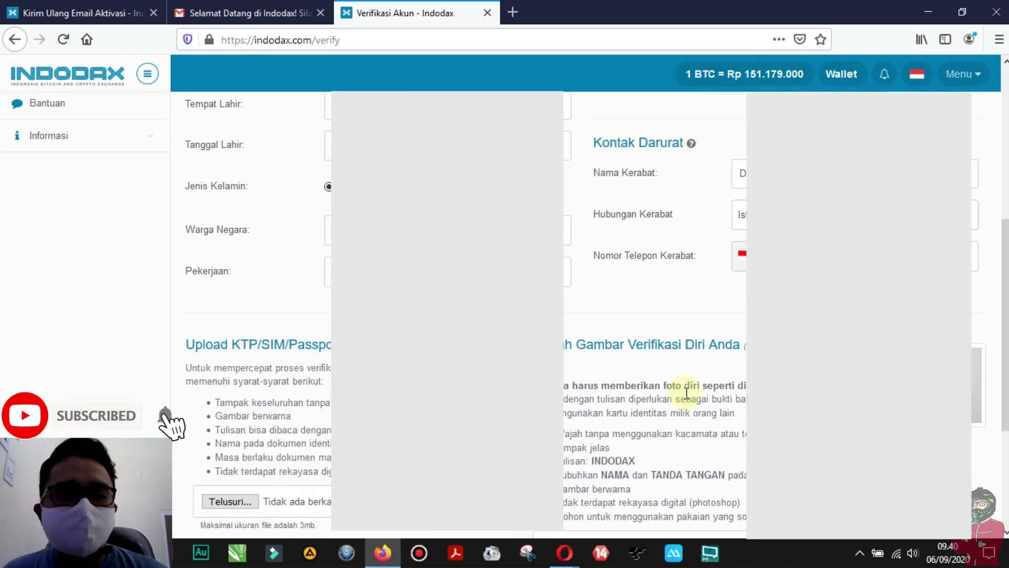
{"action": "scroll", "coordinate": [687, 393], "scroll_direction": "up", "scroll_amount": 6}
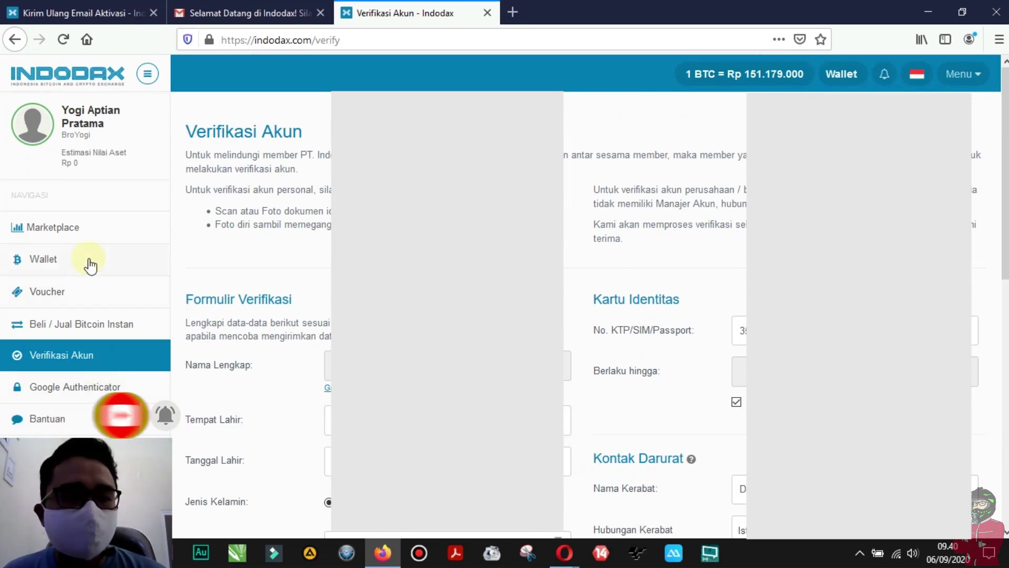
{"action": "scroll", "coordinate": [86, 263], "scroll_direction": "down", "scroll_amount": 5}
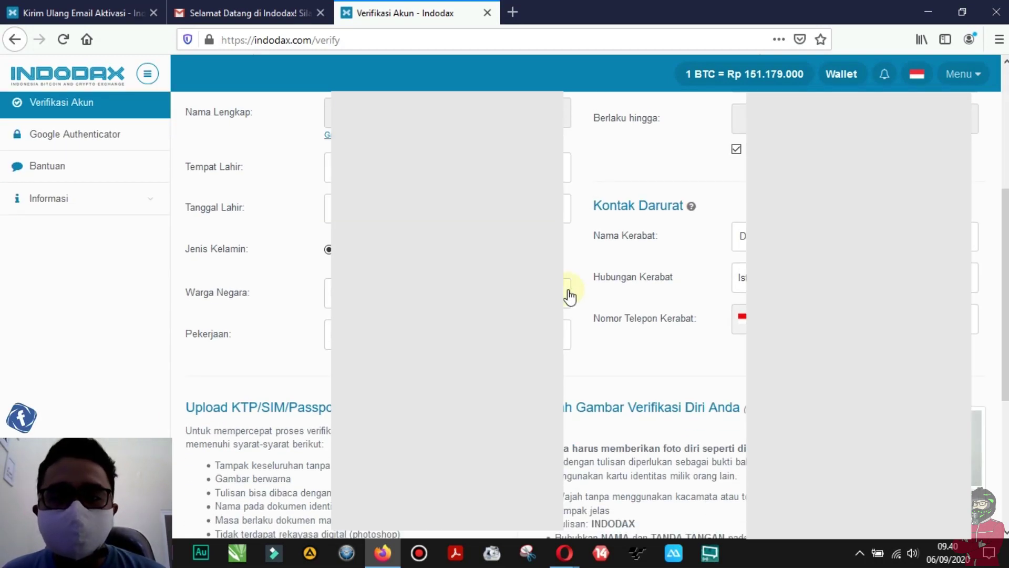
{"action": "scroll", "coordinate": [570, 295], "scroll_direction": "down", "scroll_amount": 5}
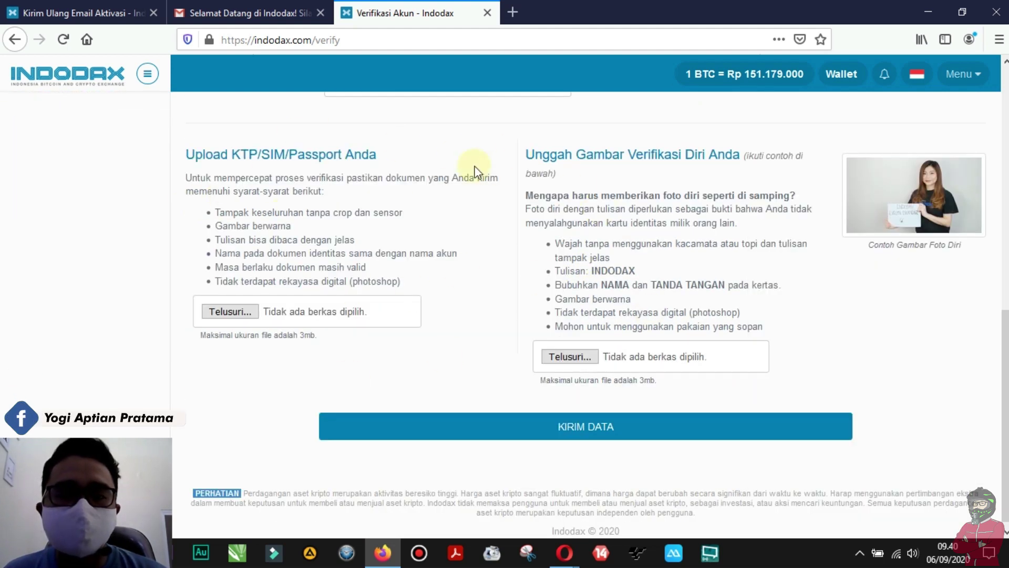
Try to submit the verification form without attaching the identity document and selfie files
{"action": "left_click", "coordinate": [622, 431]}
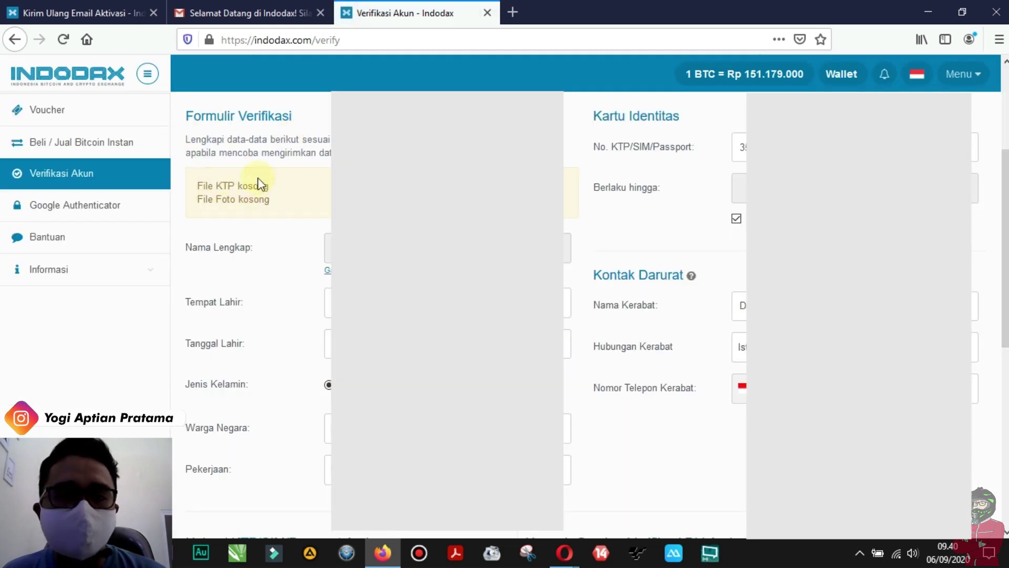
{"action": "scroll", "coordinate": [505, 315], "scroll_direction": "up", "scroll_amount": 5}
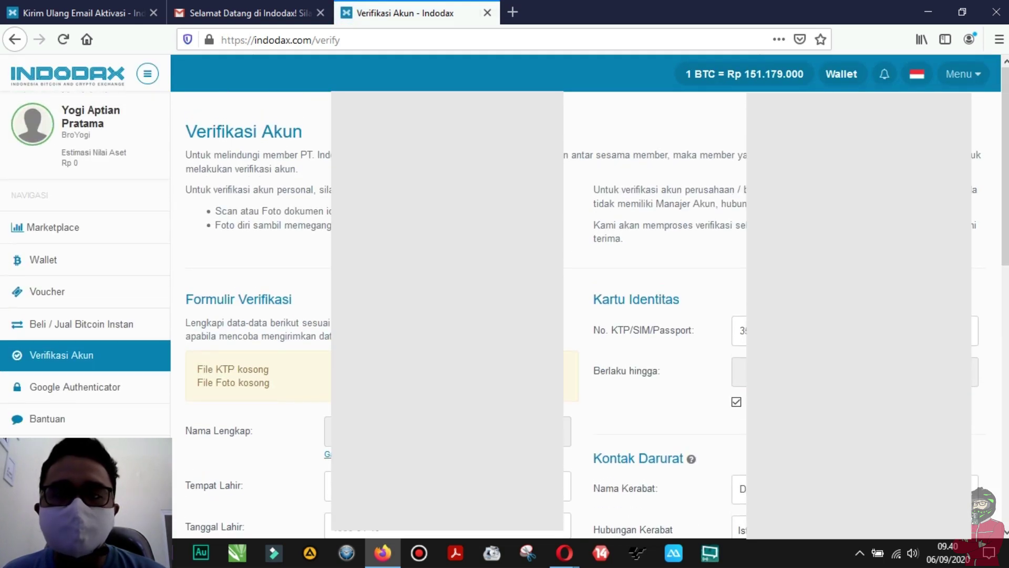
Open the profile and settings page, try to change the daily withdrawal limit, and return to the profile page
{"action": "left_click", "coordinate": [85, 229]}
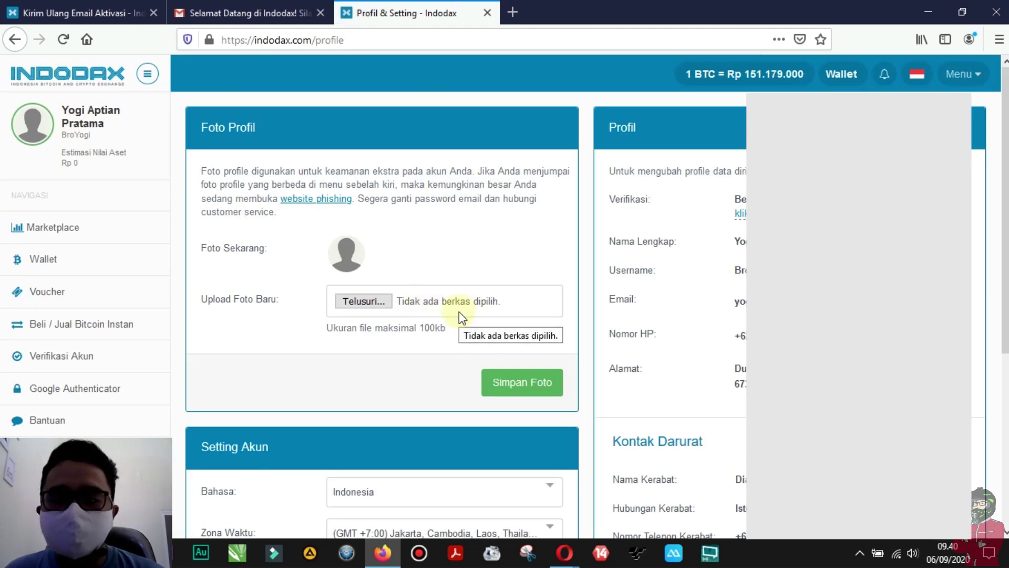
{"action": "scroll", "coordinate": [547, 316], "scroll_direction": "down", "scroll_amount": 5}
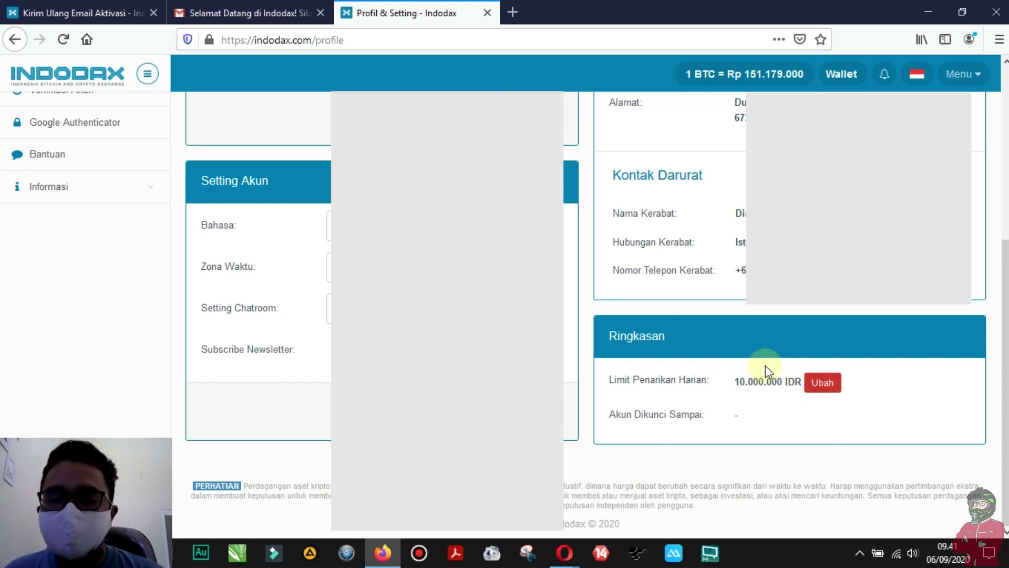
{"action": "left_click", "coordinate": [824, 383]}
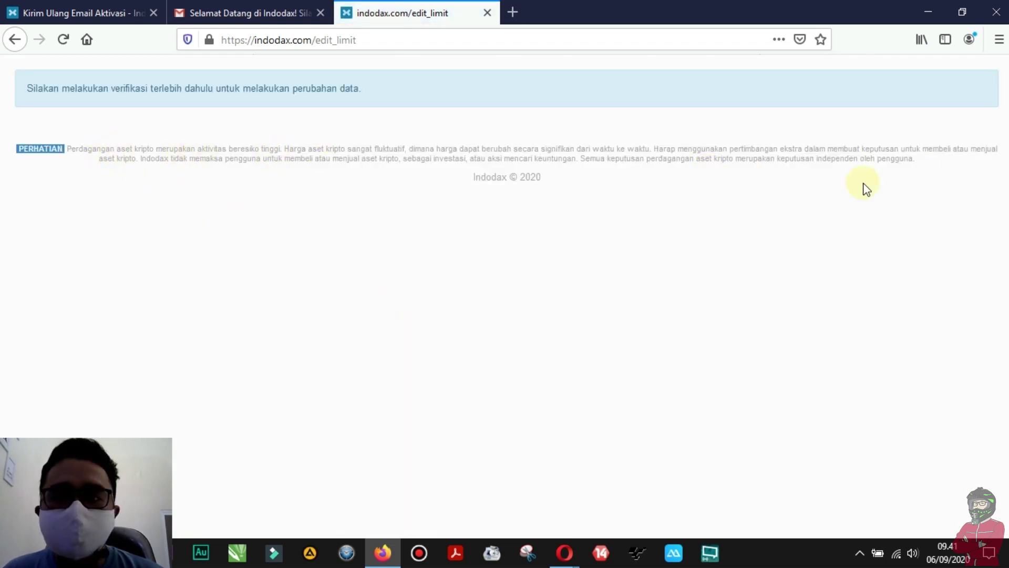
{"action": "left_click", "coordinate": [14, 40]}
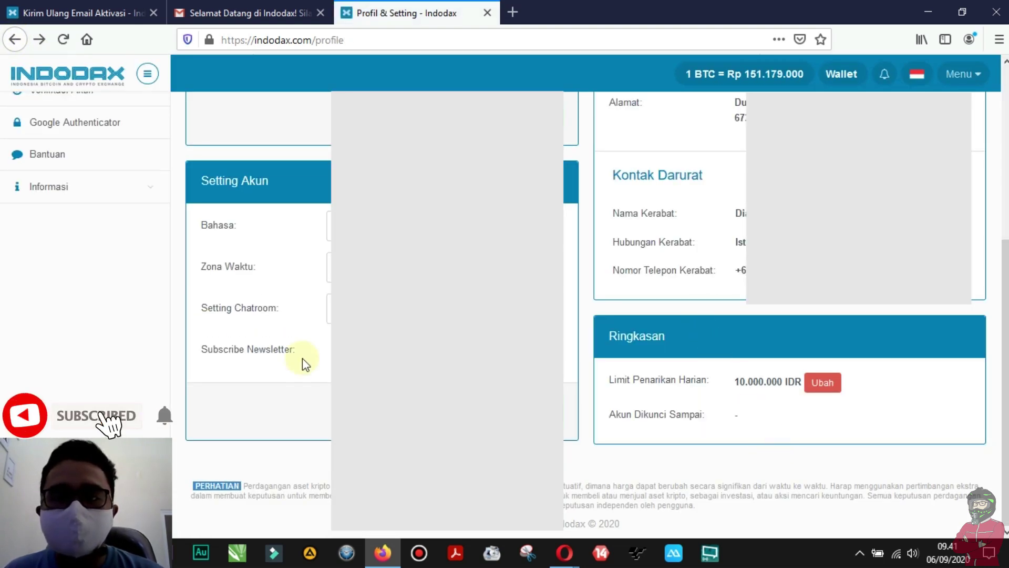
Examine the profile page's photo, account settings and summary sections, including the chatroom setting
{"action": "scroll", "coordinate": [302, 358], "scroll_direction": "up", "scroll_amount": 3}
{"action": "scroll", "coordinate": [263, 345], "scroll_direction": "up", "scroll_amount": 3}
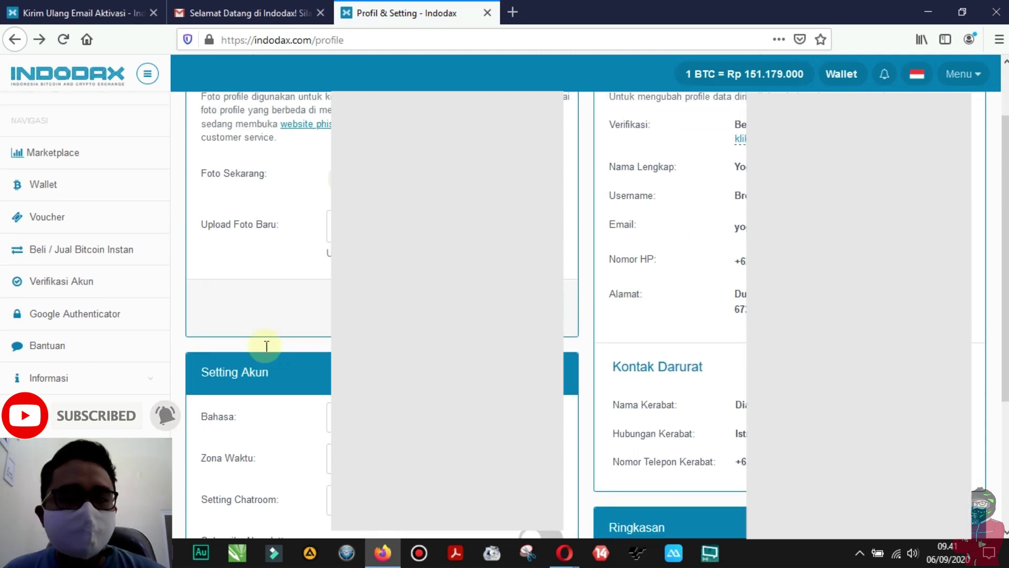
{"action": "scroll", "coordinate": [263, 345], "scroll_direction": "down", "scroll_amount": 3}
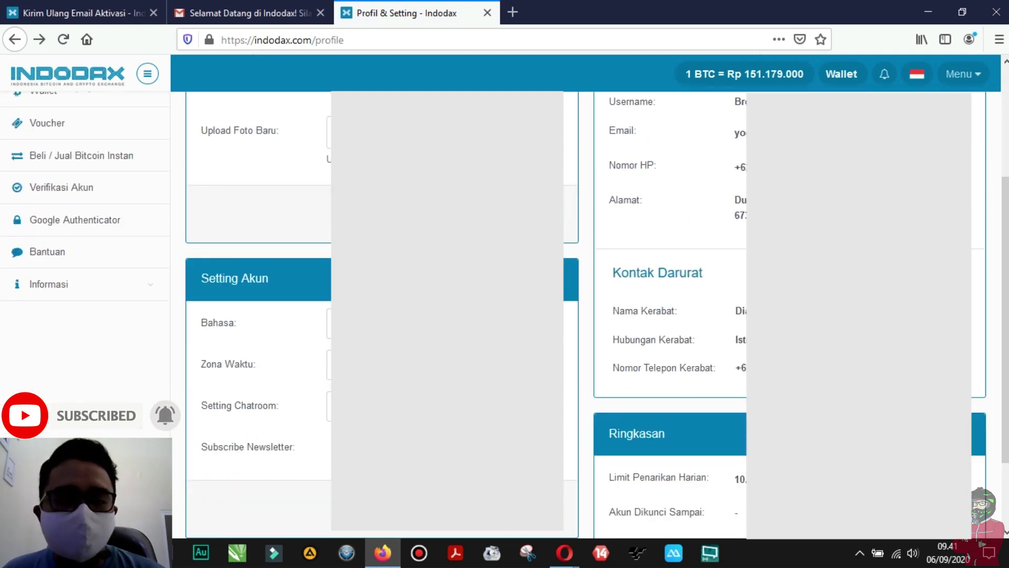
{"action": "scroll", "coordinate": [315, 278], "scroll_direction": "up", "scroll_amount": 3}
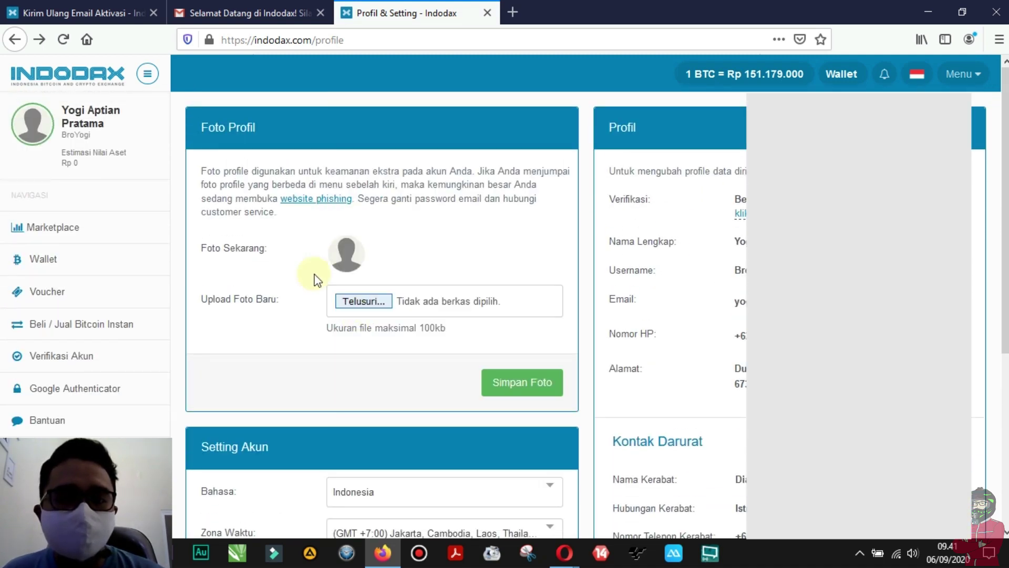
{"action": "scroll", "coordinate": [401, 284], "scroll_direction": "down", "scroll_amount": 5}
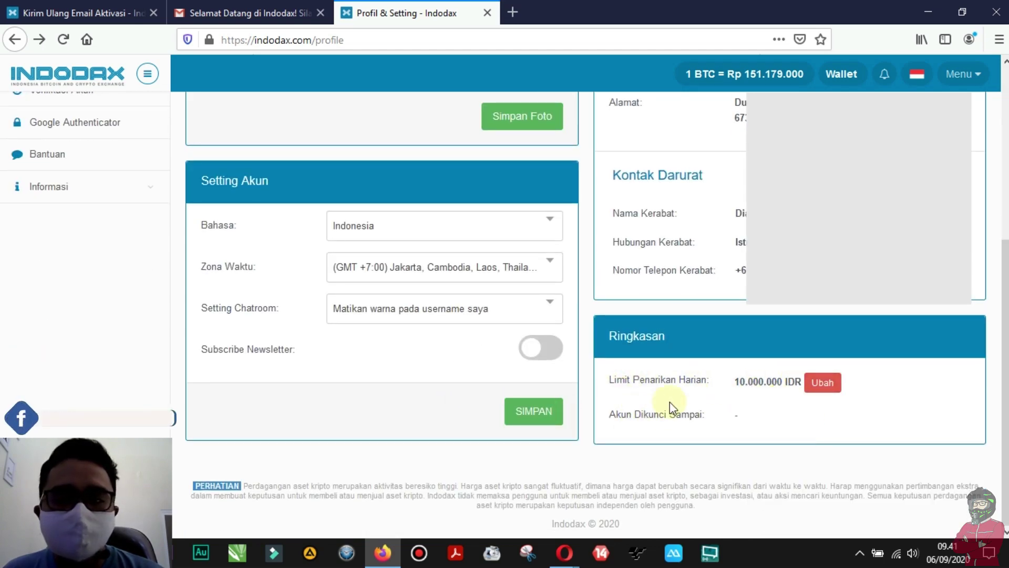
{"action": "scroll", "coordinate": [683, 389], "scroll_direction": "up", "scroll_amount": 3}
{"action": "scroll", "coordinate": [703, 376], "scroll_direction": "down", "scroll_amount": 1}
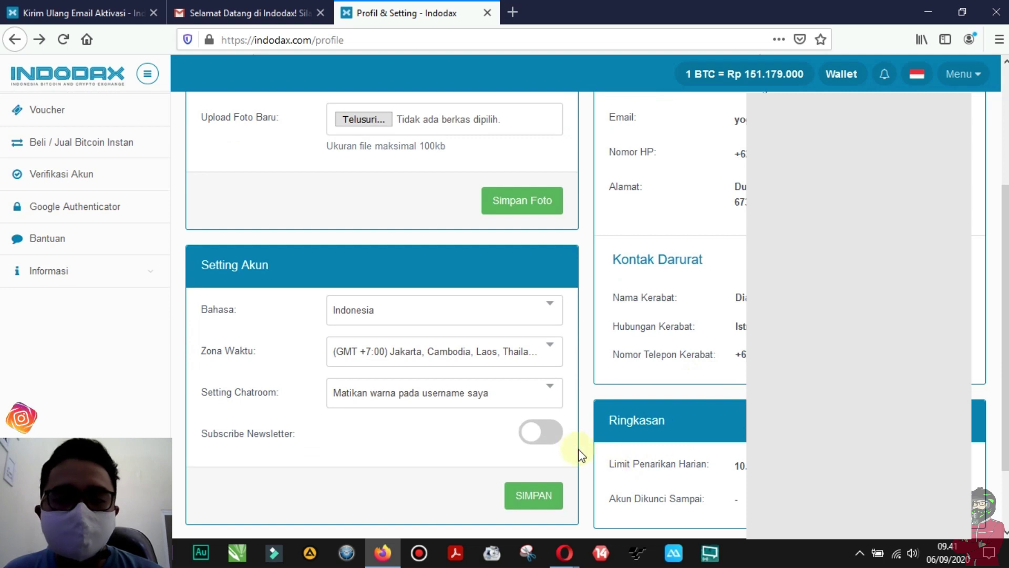
{"action": "left_click", "coordinate": [552, 391]}
{"action": "left_click", "coordinate": [552, 392]}
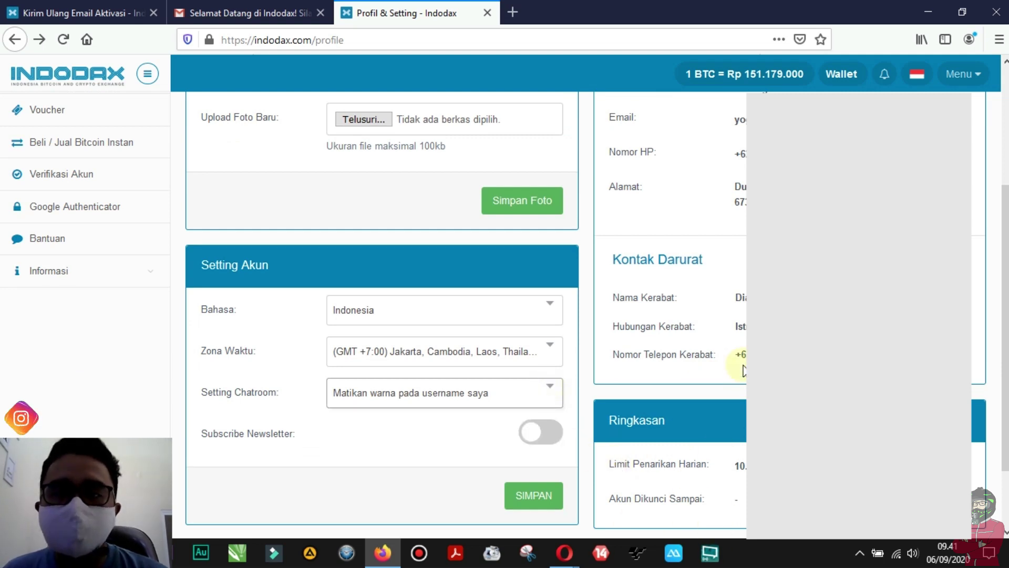
Select 2-logo.jpg from the Data Baru > Youtube folder on drive E as the new profile photo
{"action": "scroll", "coordinate": [741, 362], "scroll_direction": "up", "scroll_amount": 3}
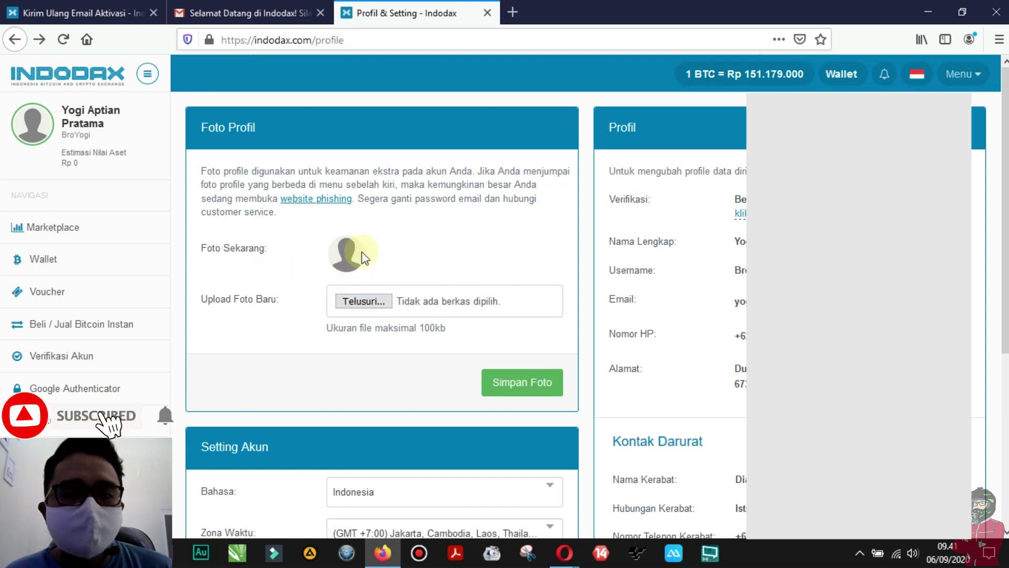
{"action": "left_click", "coordinate": [385, 304]}
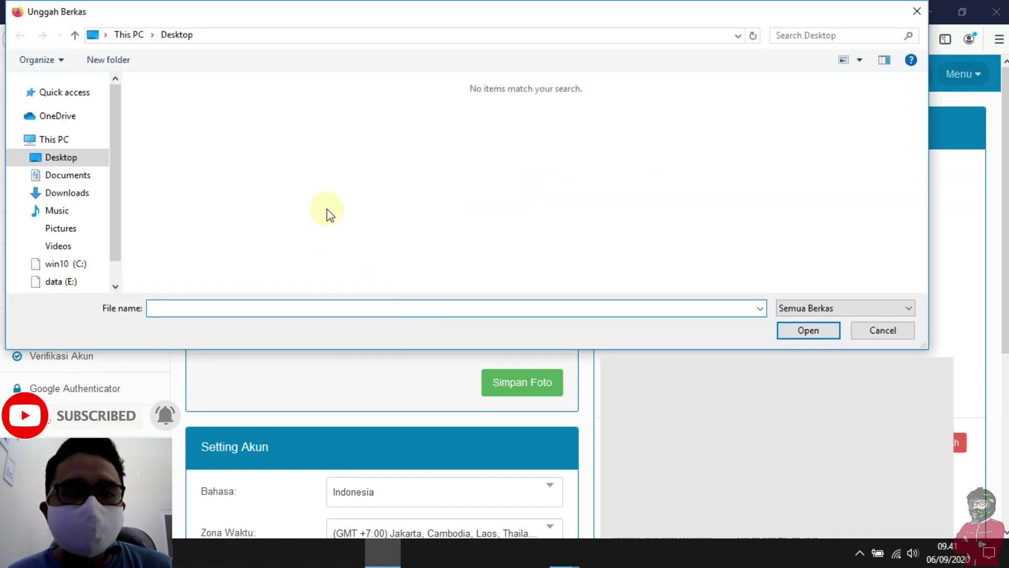
{"action": "left_click", "coordinate": [83, 254]}
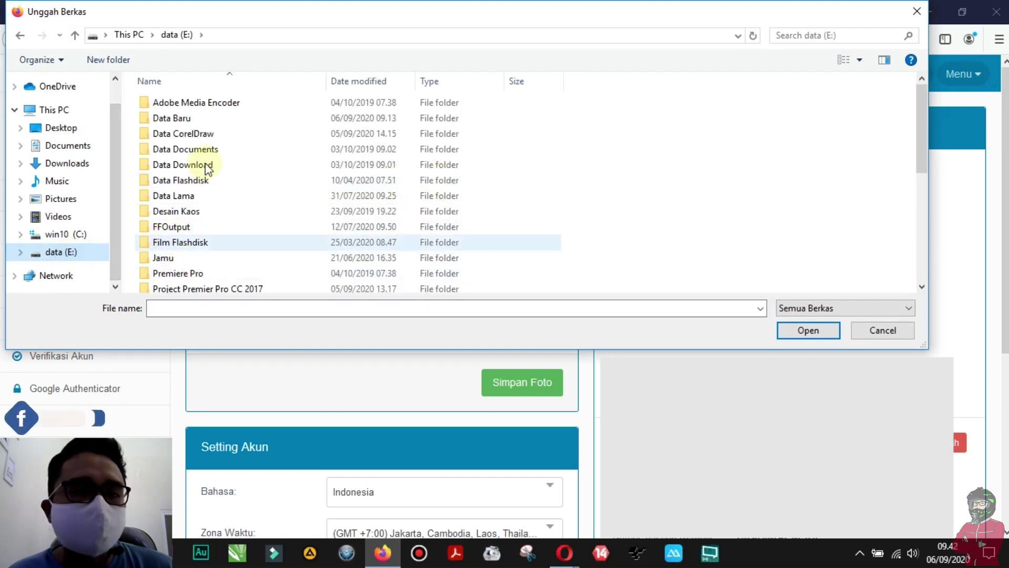
{"action": "double_click", "coordinate": [183, 118]}
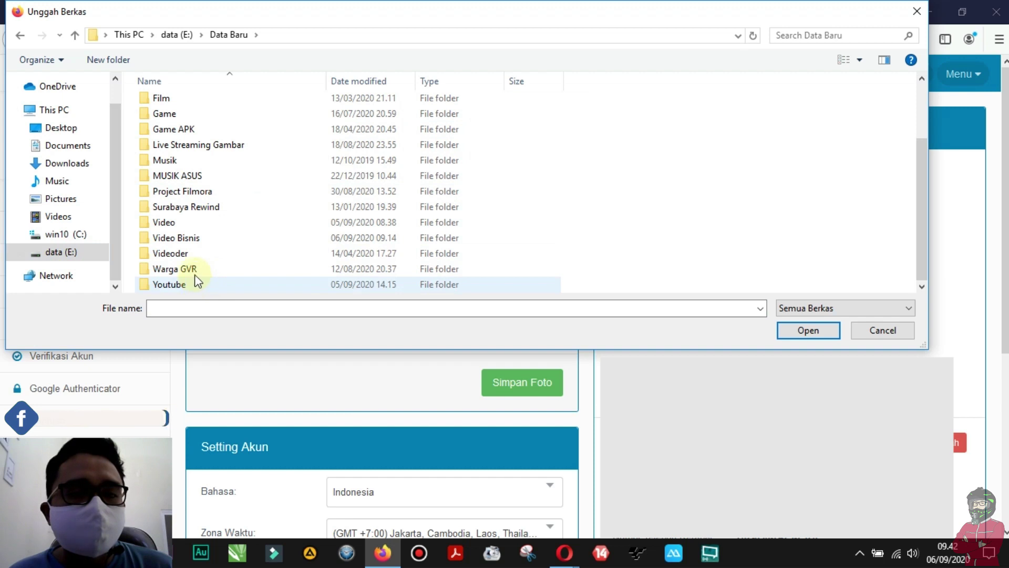
{"action": "scroll", "coordinate": [192, 163], "scroll_direction": "up", "scroll_amount": 2}
{"action": "scroll", "coordinate": [196, 171], "scroll_direction": "down", "scroll_amount": 2}
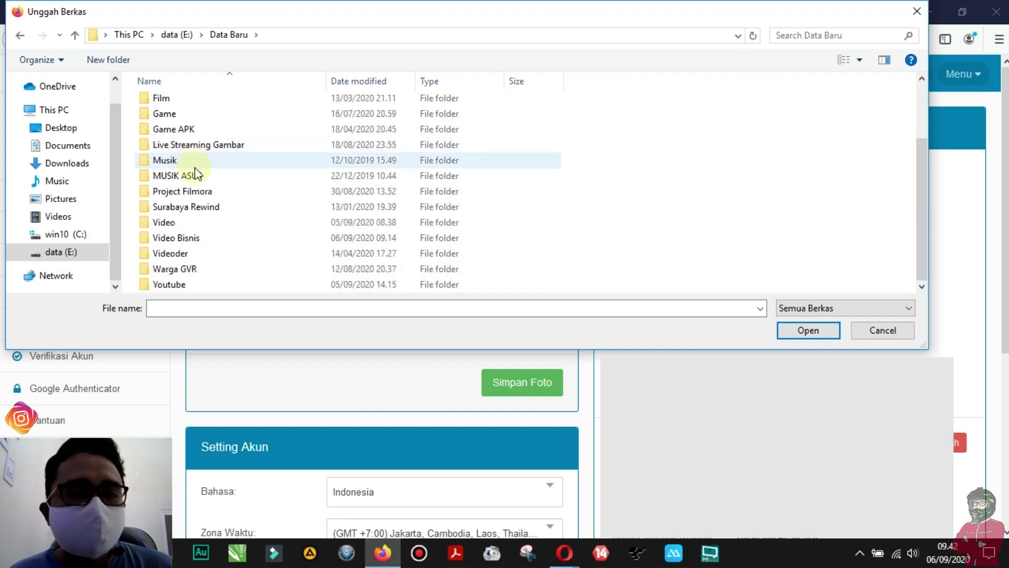
{"action": "double_click", "coordinate": [174, 285]}
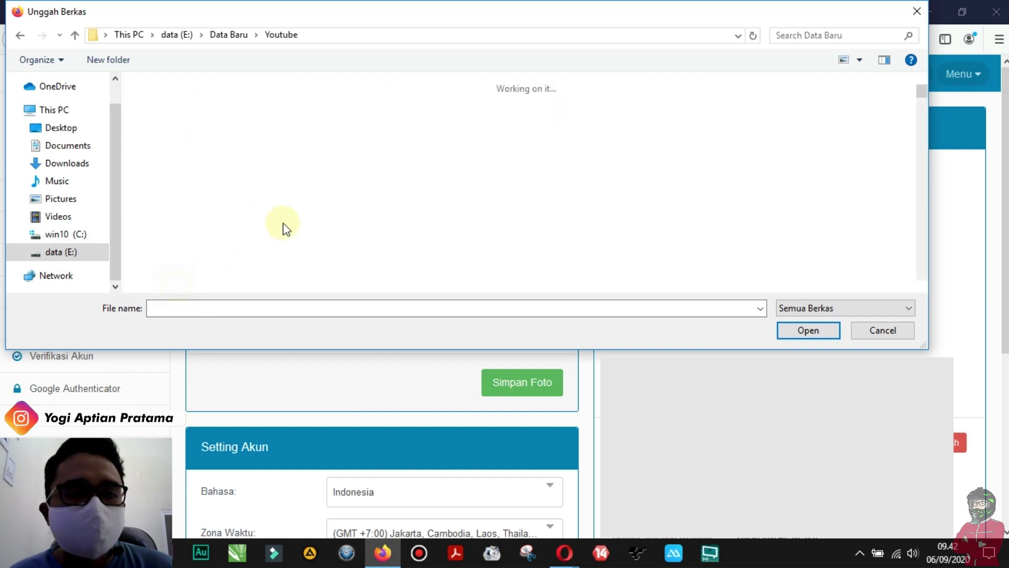
{"action": "left_click", "coordinate": [770, 217]}
{"action": "left_click", "coordinate": [808, 330]}
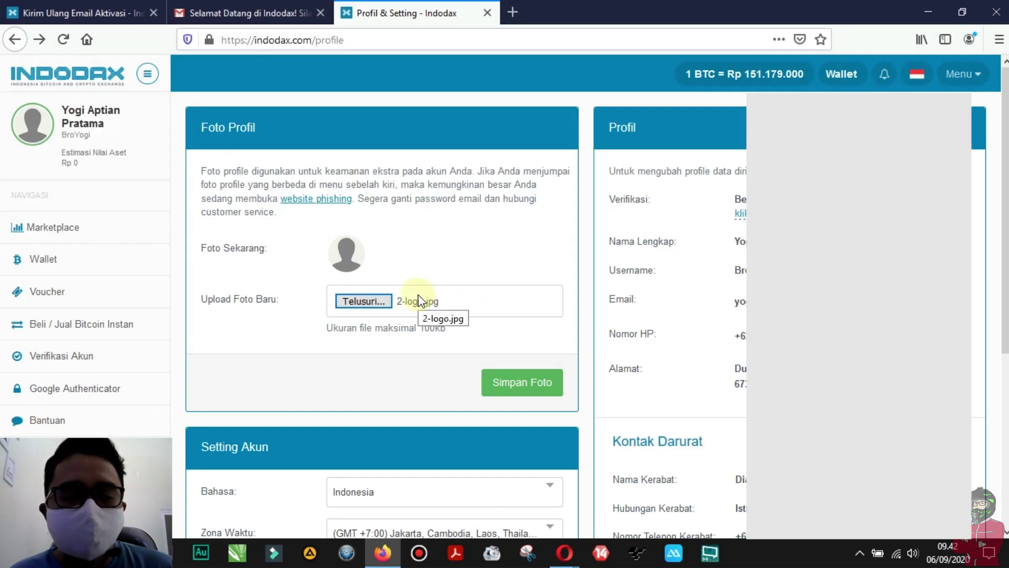
Try to save the selected profile photo and check the maximum file size allowed for it
{"action": "left_click", "coordinate": [518, 383]}
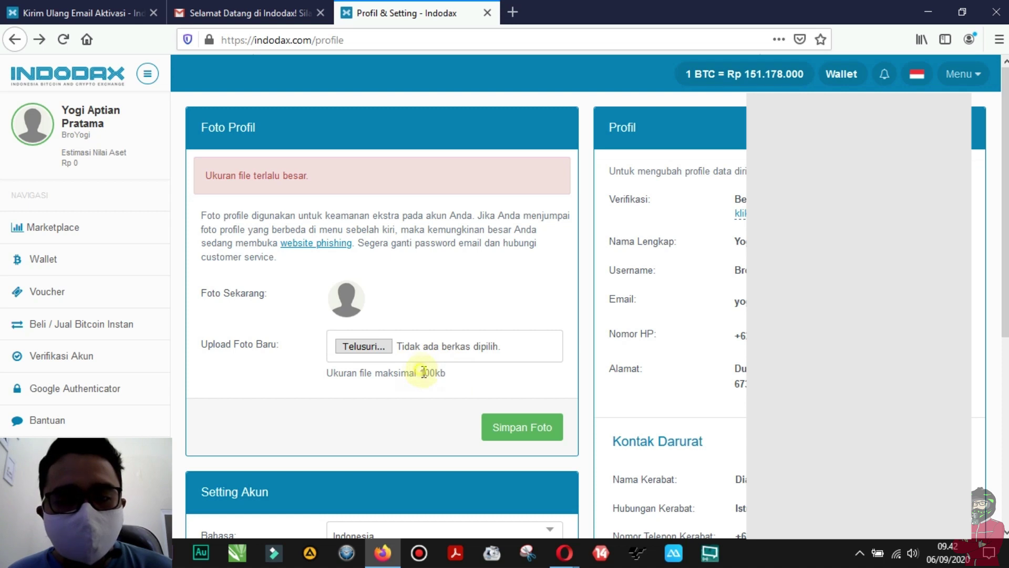
{"action": "mouse_move", "coordinate": [423, 372]}
{"action": "left_mouse_down"}
{"action": "mouse_move", "coordinate": [452, 375]}
{"action": "mouse_move", "coordinate": [424, 374]}
{"action": "left_mouse_up"}
{"action": "left_click", "coordinate": [448, 379]}
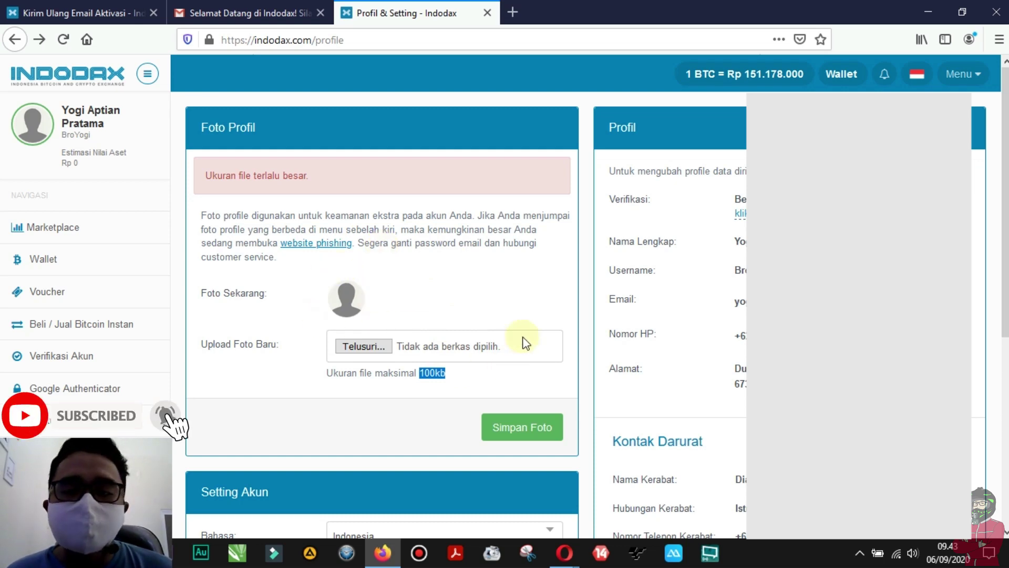
{"action": "scroll", "coordinate": [526, 339], "scroll_direction": "down", "scroll_amount": 3}
{"action": "scroll", "coordinate": [525, 338], "scroll_direction": "up", "scroll_amount": 3}
View the wallet's asset list and look through the IDR markets in the marketplace
{"action": "left_click", "coordinate": [61, 266]}
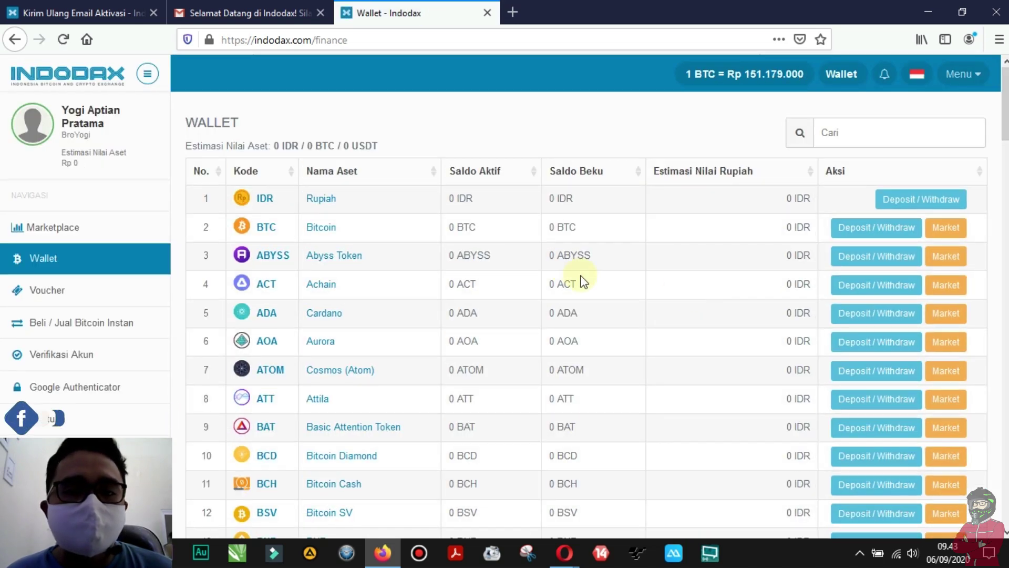
{"action": "left_click", "coordinate": [70, 226]}
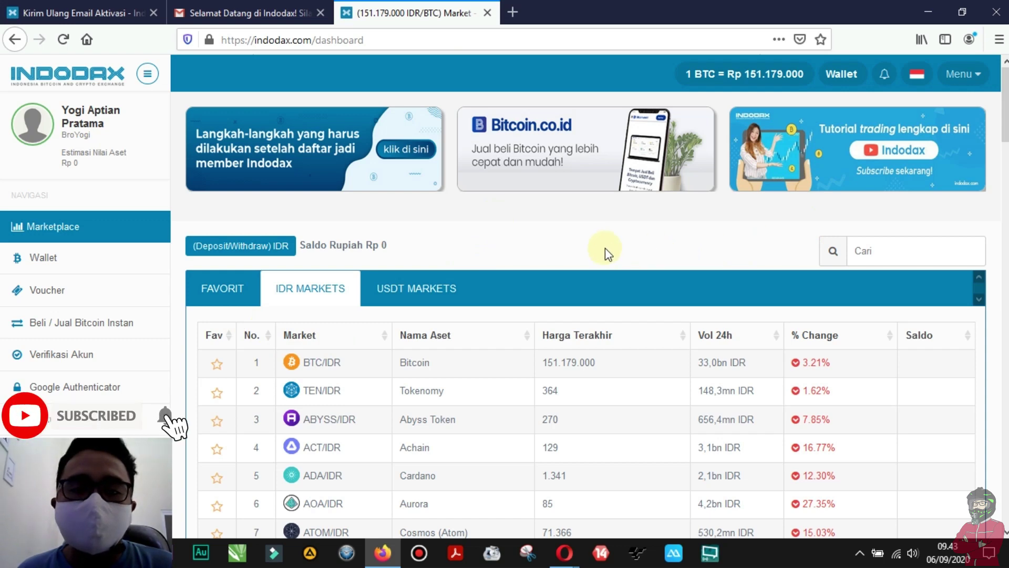
{"action": "scroll", "coordinate": [491, 234], "scroll_direction": "down", "scroll_amount": 3}
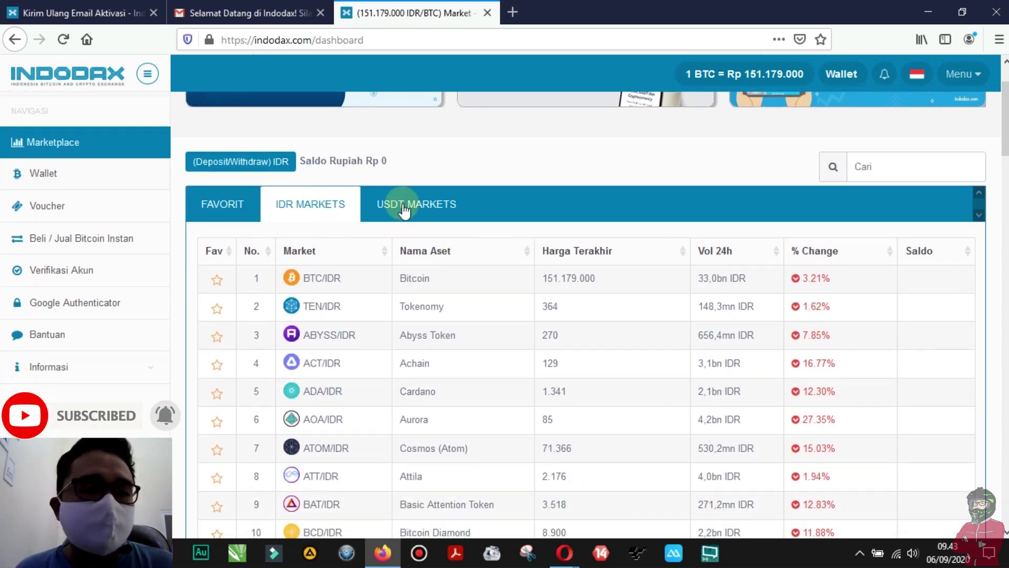
{"action": "scroll", "coordinate": [483, 204], "scroll_direction": "up", "scroll_amount": 1}
{"action": "scroll", "coordinate": [483, 204], "scroll_direction": "up", "scroll_amount": 1}
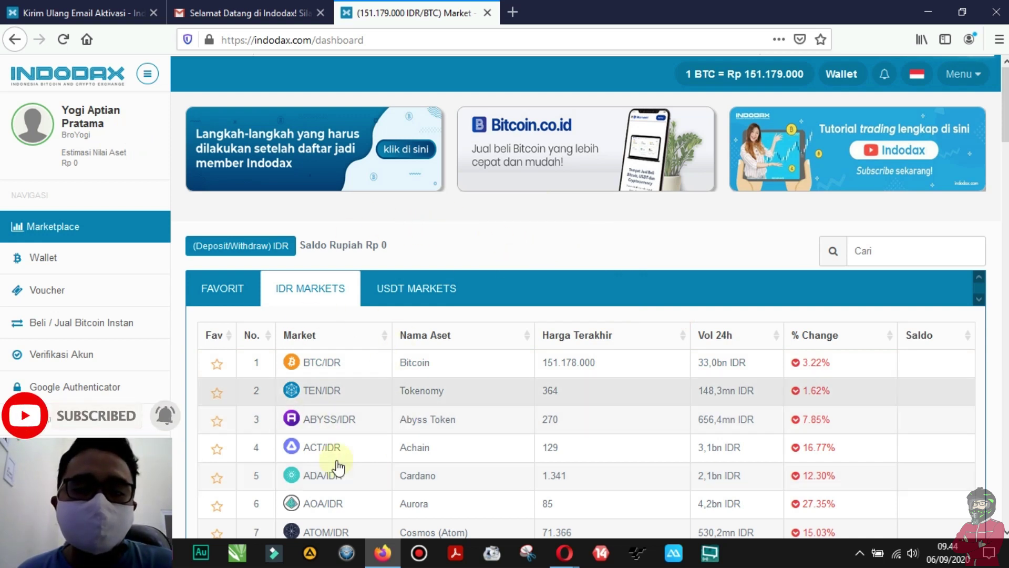
{"action": "scroll", "coordinate": [446, 361], "scroll_direction": "down", "scroll_amount": 3}
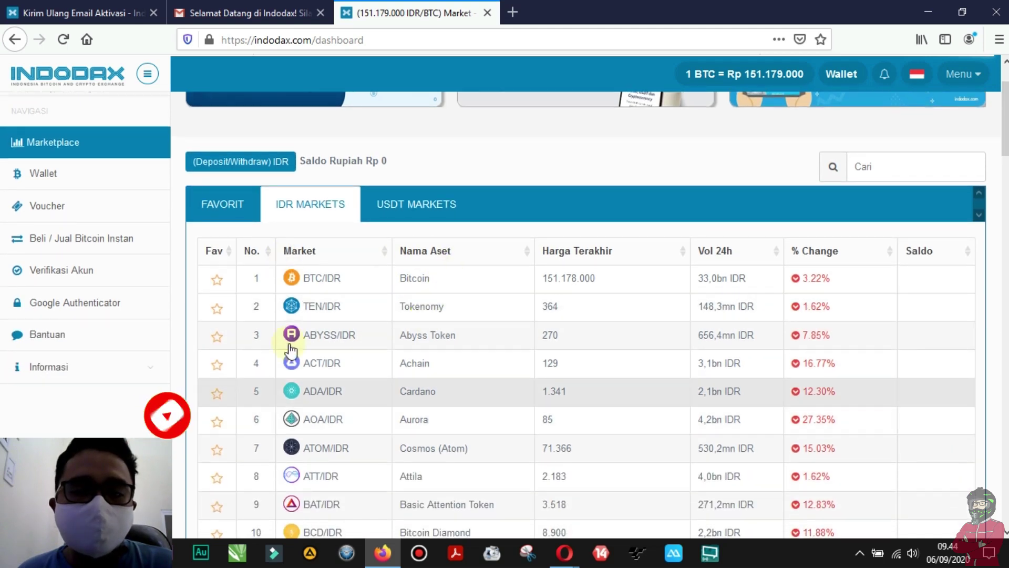
{"action": "scroll", "coordinate": [683, 202], "scroll_direction": "up", "scroll_amount": 3}
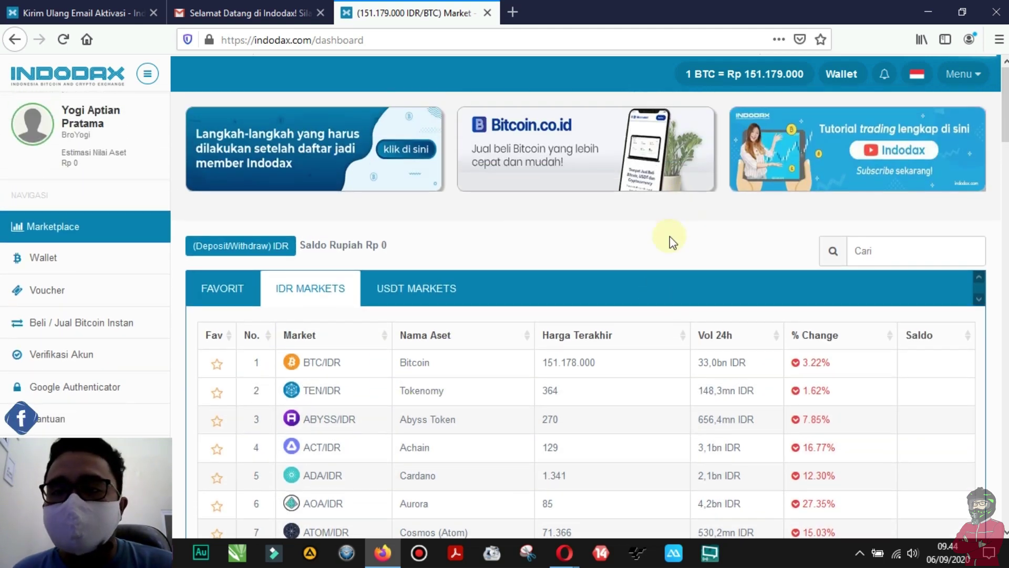